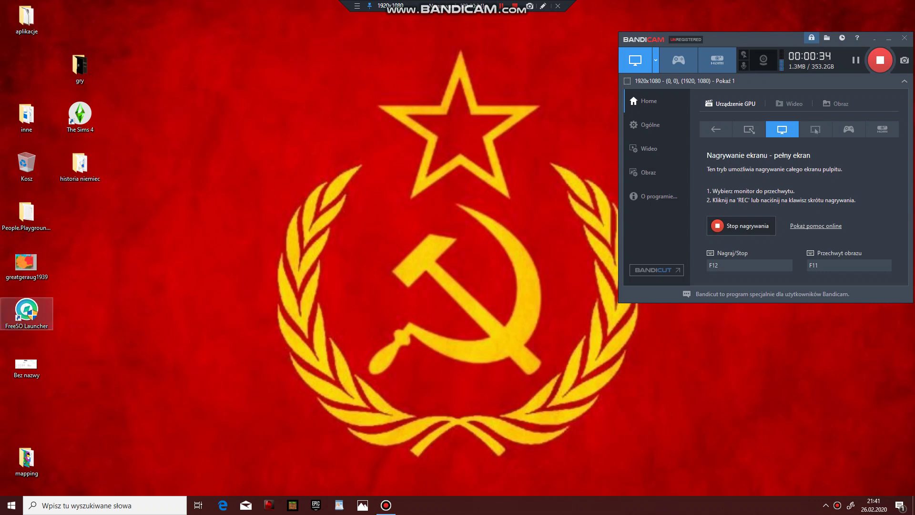
Step: Move the mapping folder to the open middle area of the desktop and open it to view its map images
drag(26, 457, 355, 168)
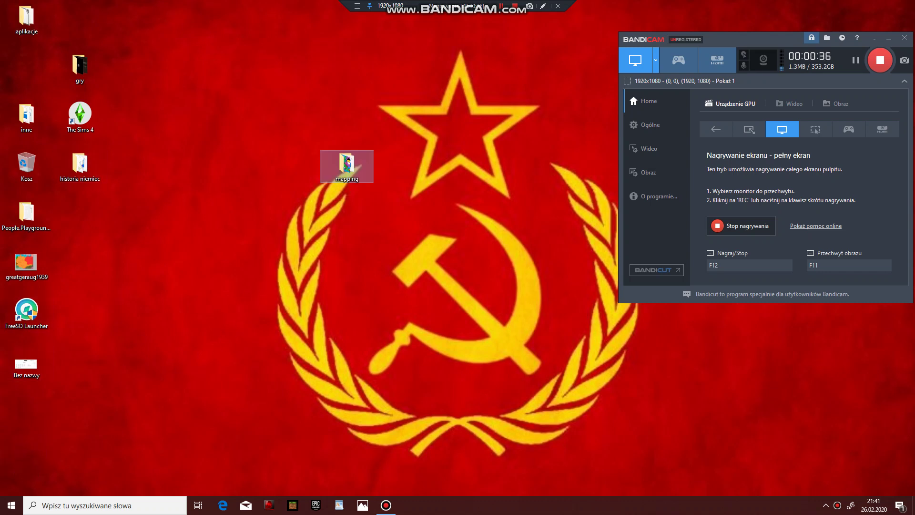
double_click(347, 165)
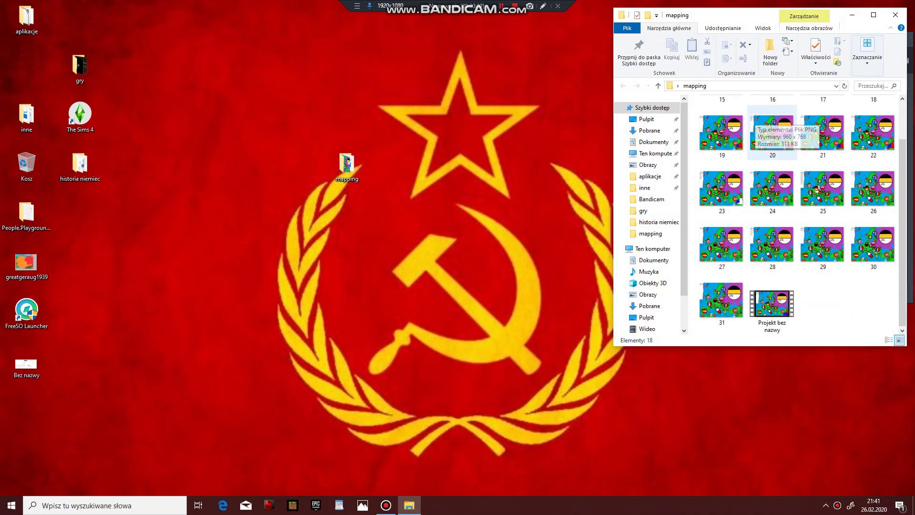
scroll(757, 134, up, 1)
scroll(758, 143, down, 1)
scroll(762, 162, up, 1)
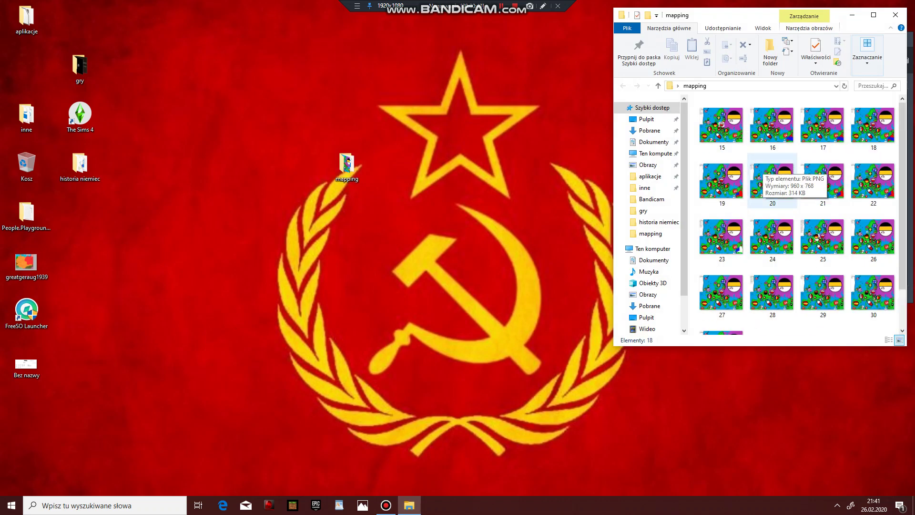
Step: Open image 15 and look through the numbered countryball map images up to the project video at the end of the folder
double_click(721, 125)
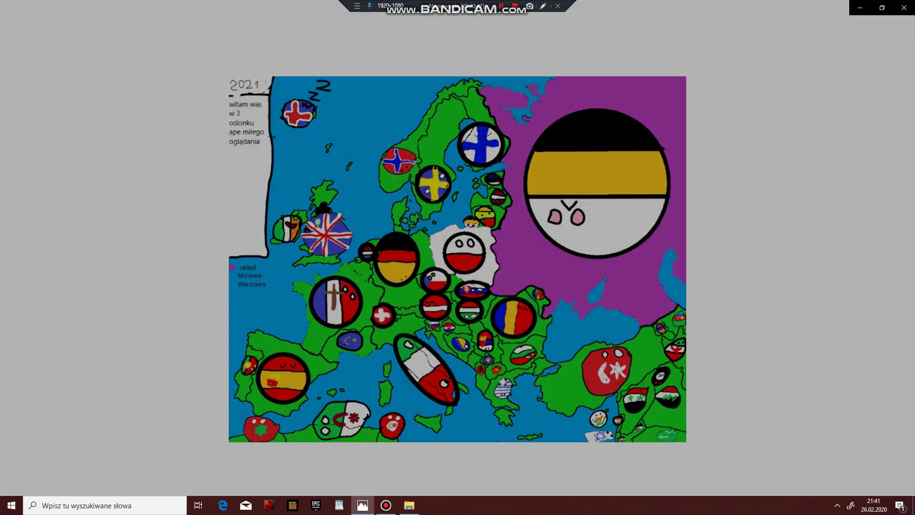
key(Right)
key(Right)
key(Right)
key(Right)
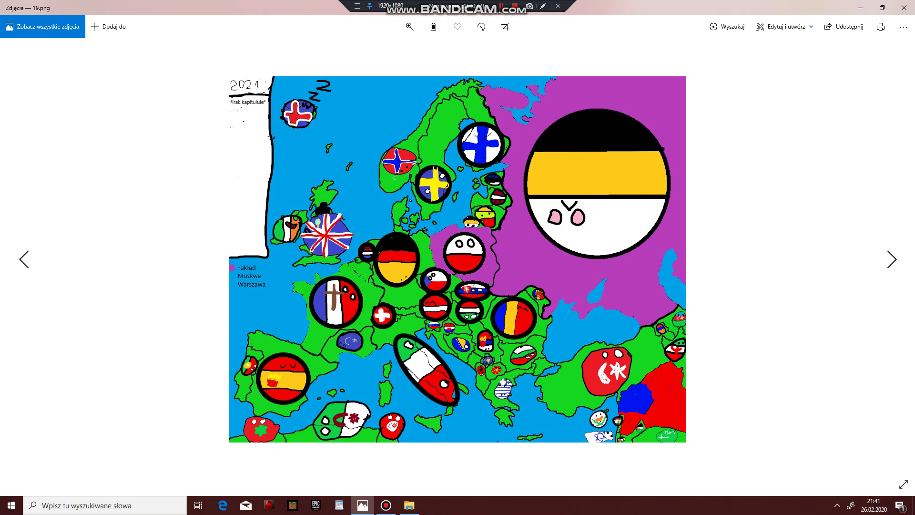
key(Right)
key(Right)
key(Right)
key(Right)
key(Right)
key(Right)
key(Right)
key(Right)
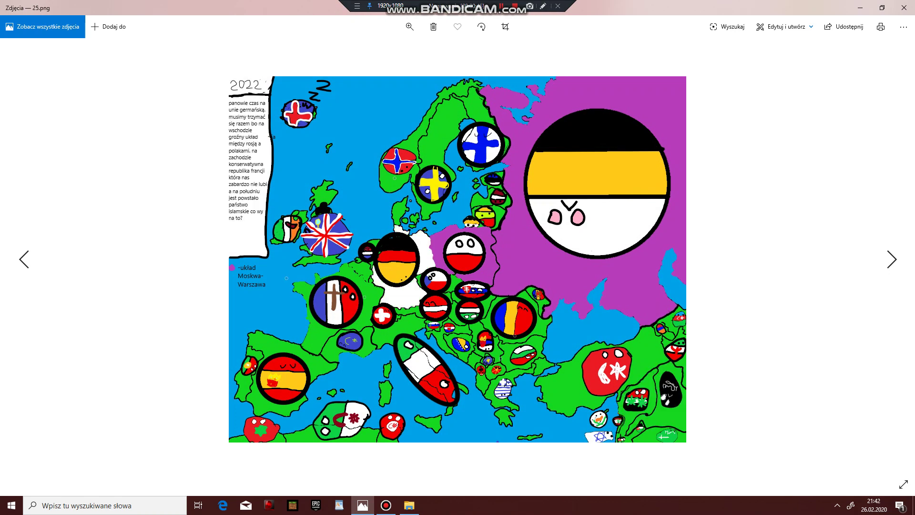
key(Right)
key(Right)
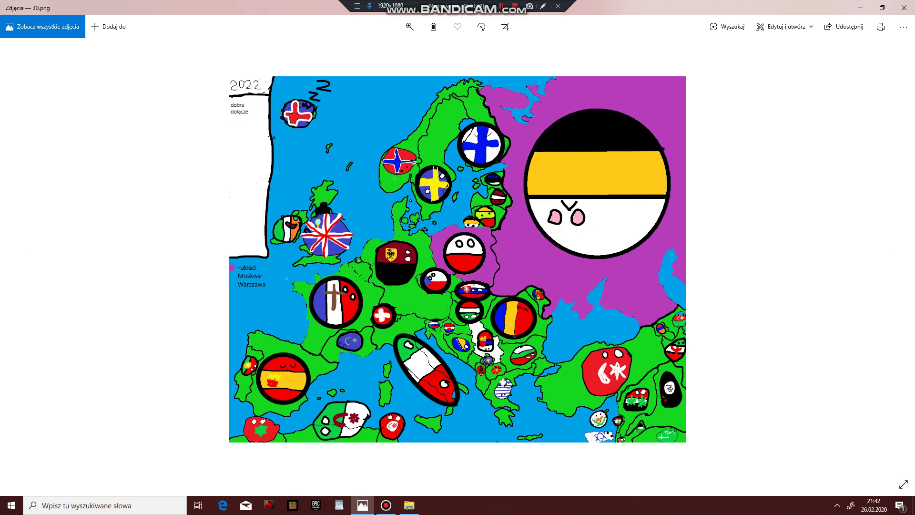
key(Right)
key(Right)
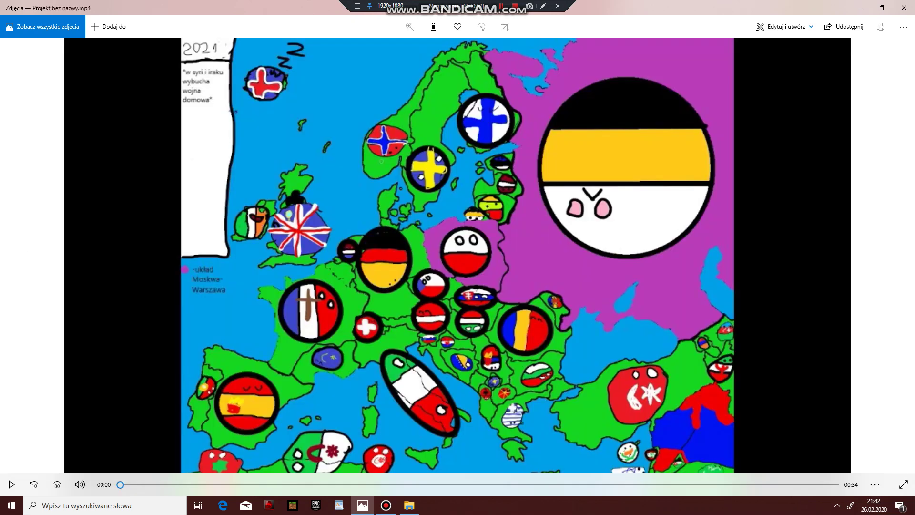
key(Left)
Step: Close the image viewer and the folder window, and move the mapping folder to the lower part of the desktop
click(903, 7)
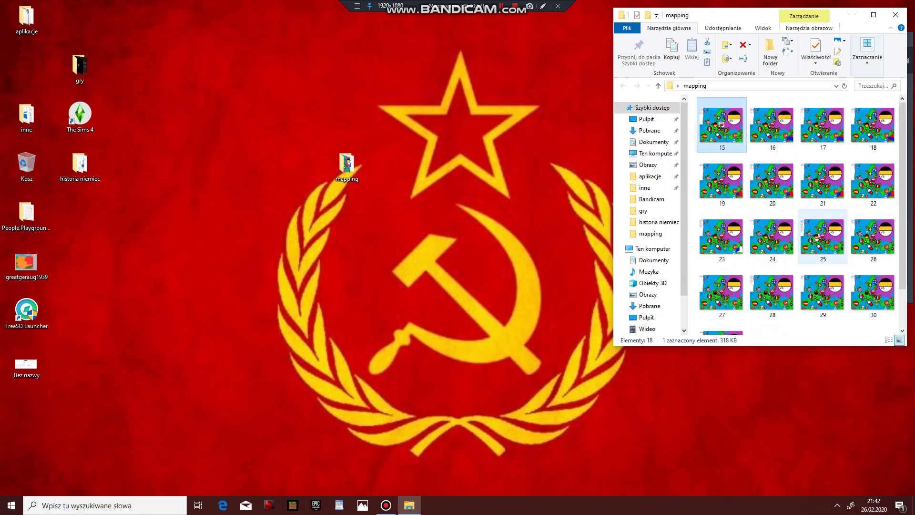
click(895, 15)
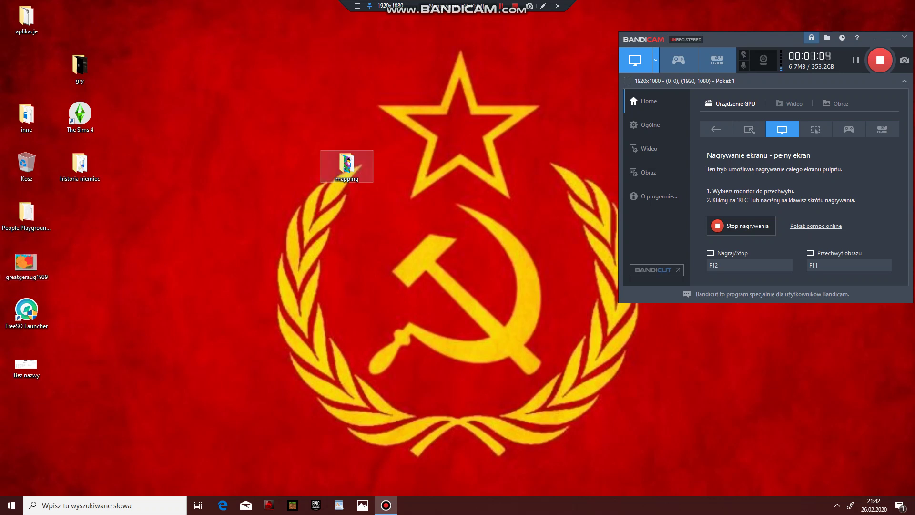
drag(347, 164, 293, 411)
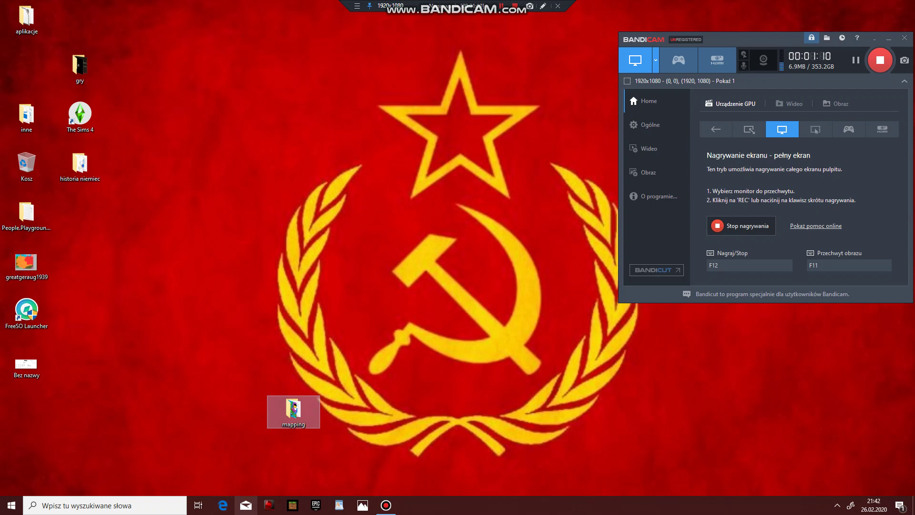
Step: Switch to Microsoft Edge and search the web for "maps of mappers"
click(222, 505)
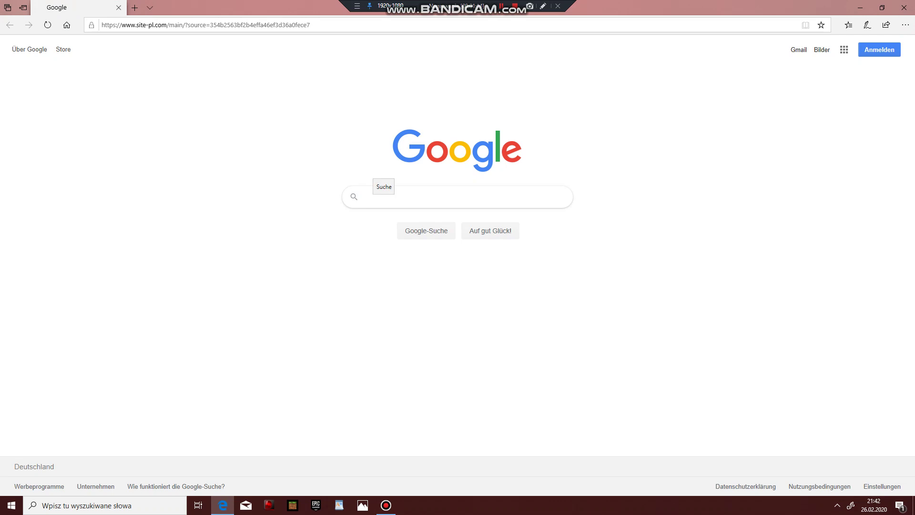
text(maps of mapper)
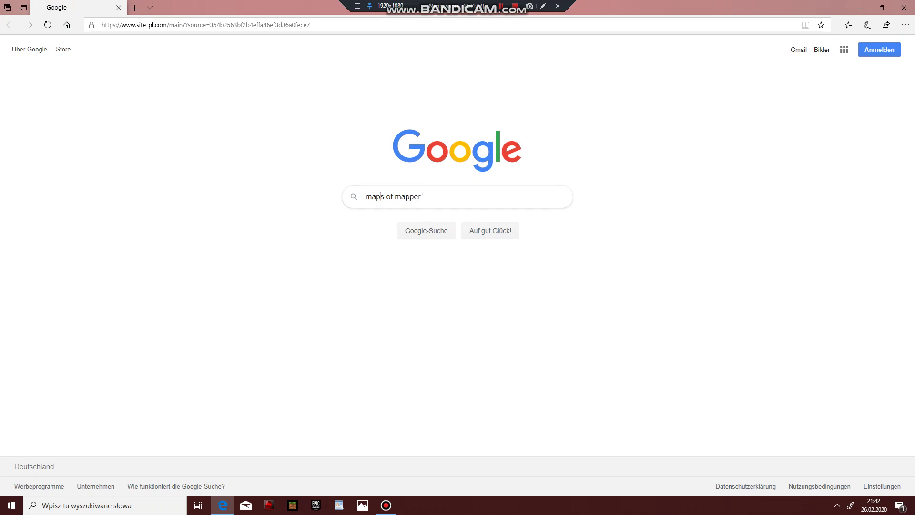
click(460, 197)
text(s)
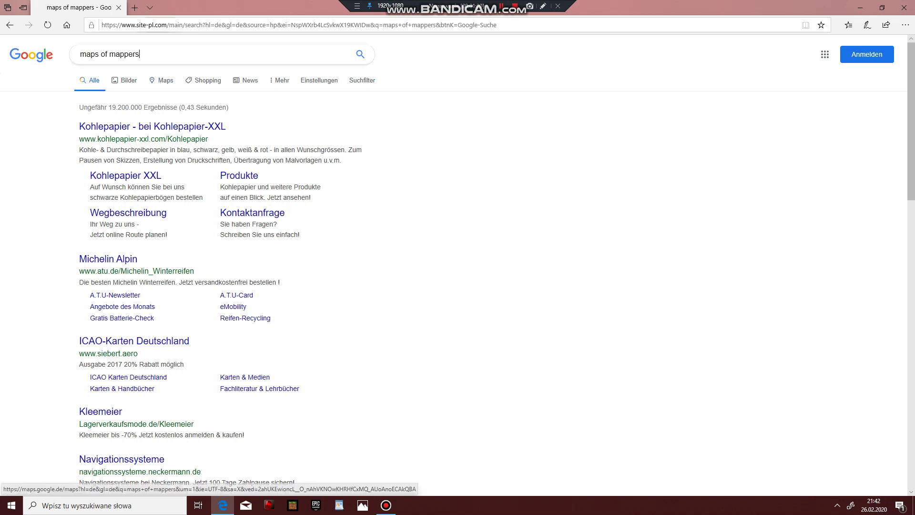
Step: Search for "map for mappers" in a fresh tab that replaces the old one, and open the TheFutureOfEuropes Wiki page Maps for Mappers
key(ctrl+t)
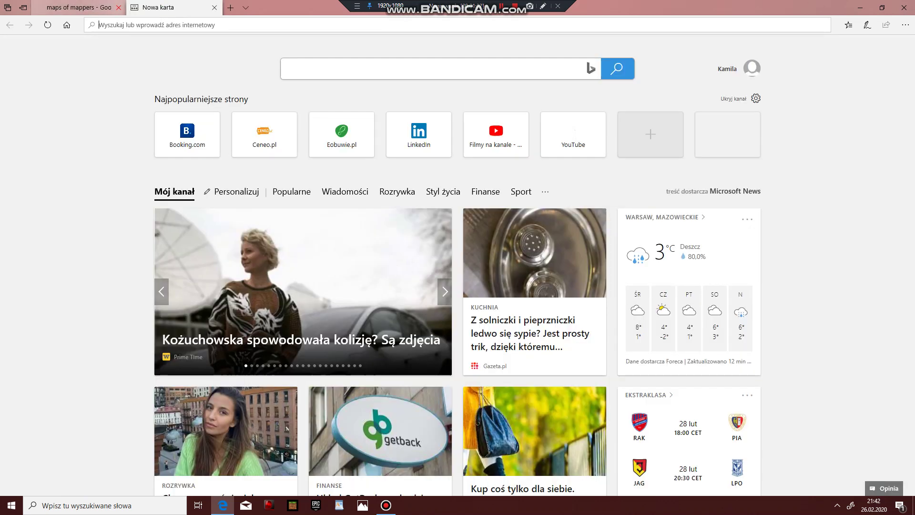
click(118, 7)
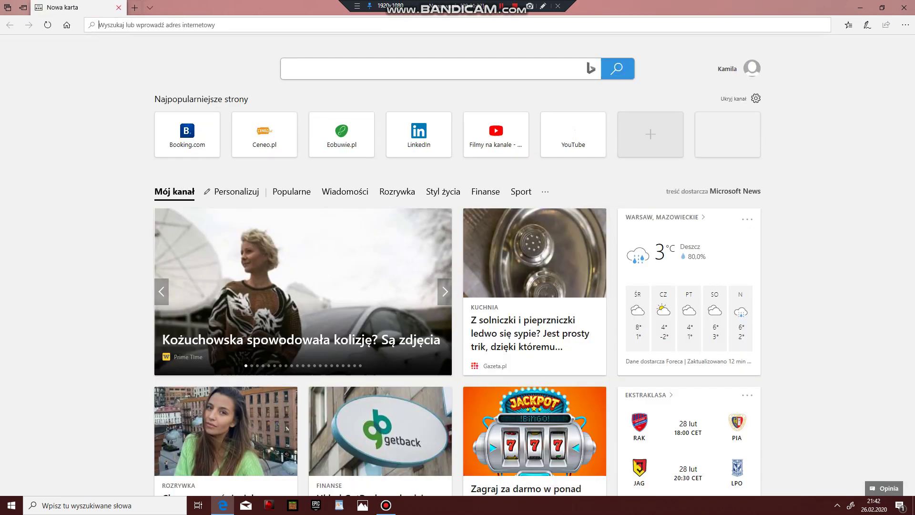
click(350, 69)
text(ma)
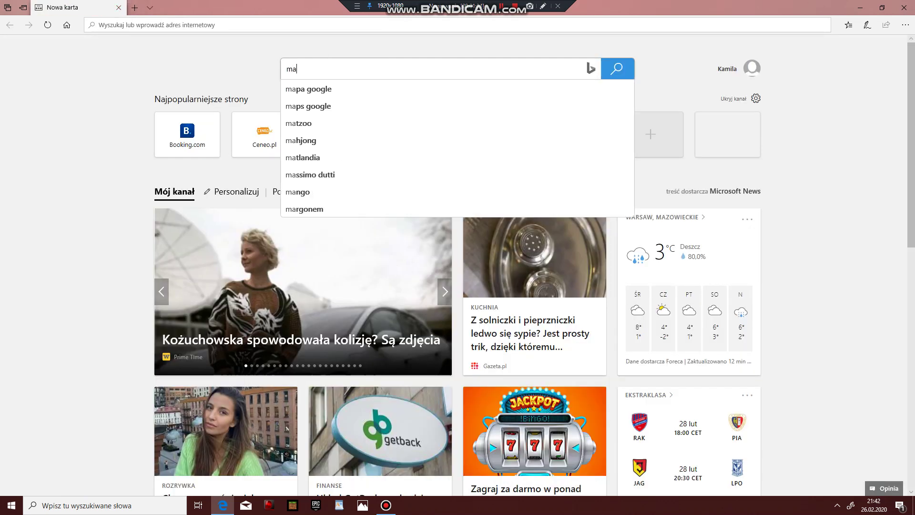
text(p for)
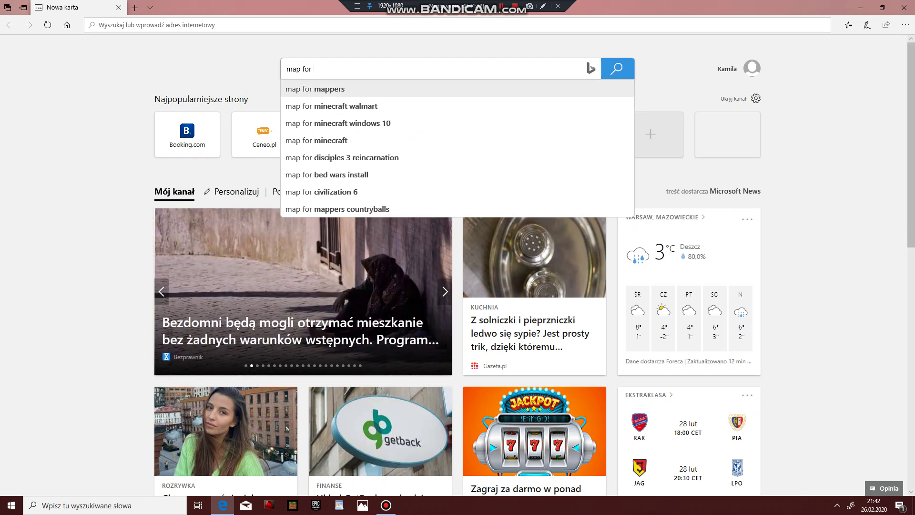
click(314, 88)
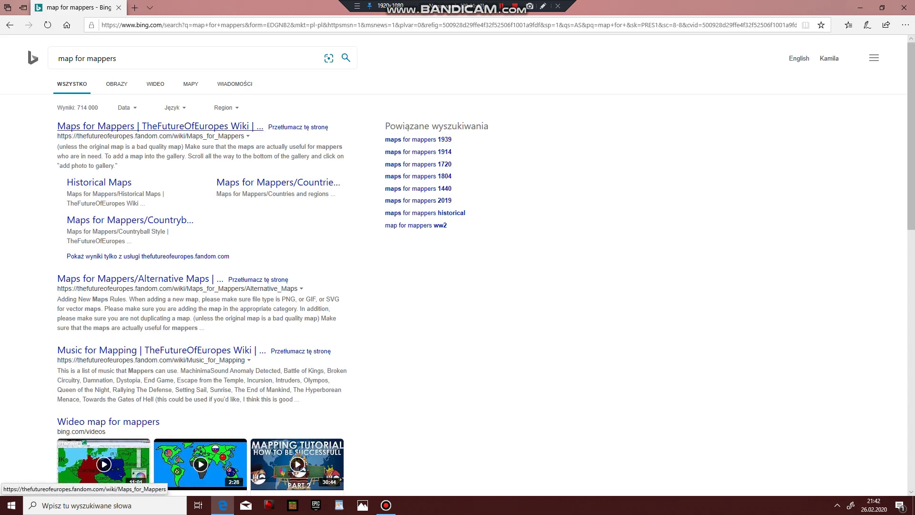
click(158, 126)
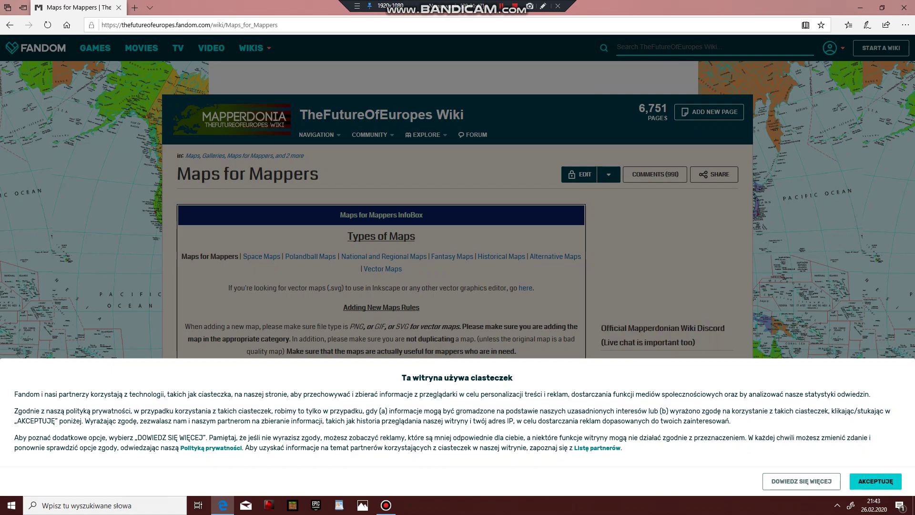
Step: Examine the European Maps gallery on the wiki page for a suitable base map of Europe
scroll(457, 276, down, 10)
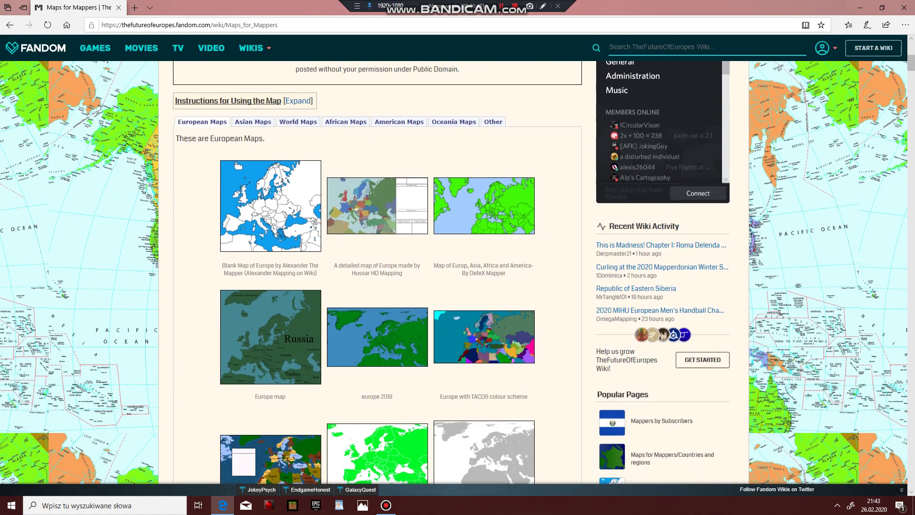
scroll(372, 158, up, 1)
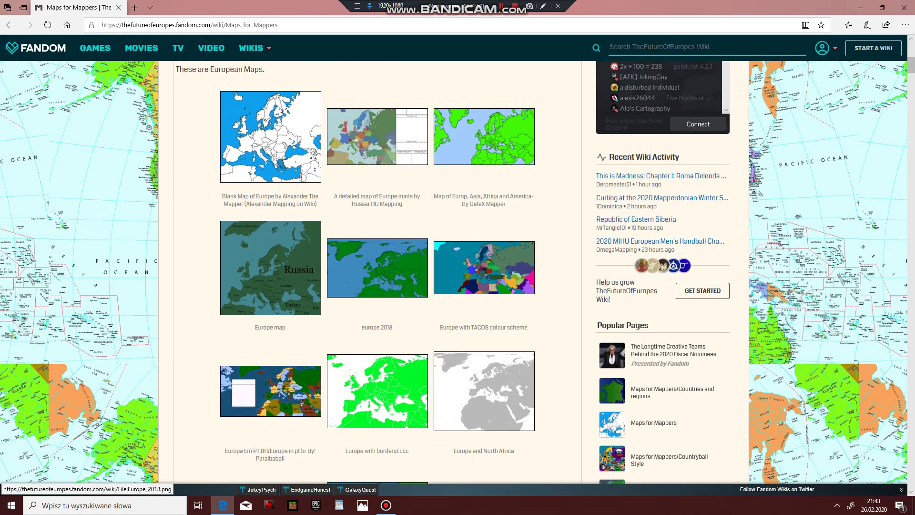
scroll(376, 162, down, 3)
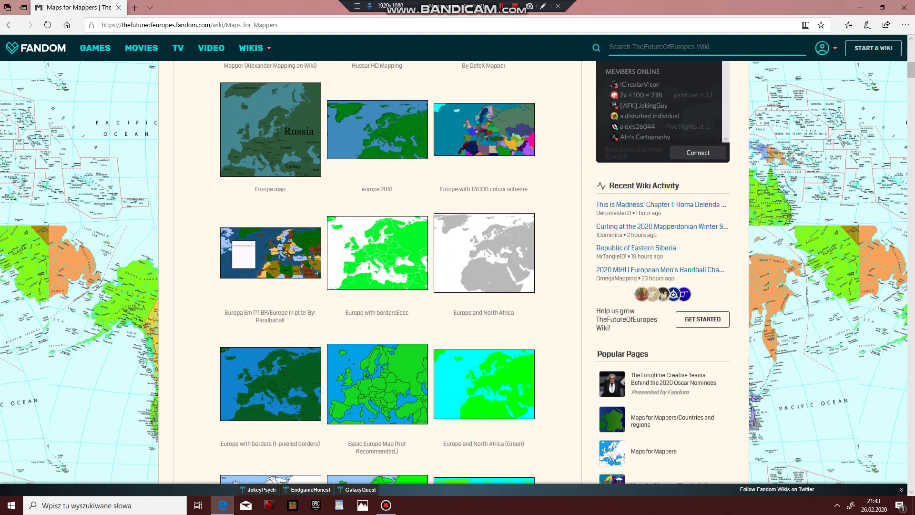
scroll(376, 205, up, 1)
scroll(376, 205, down, 4)
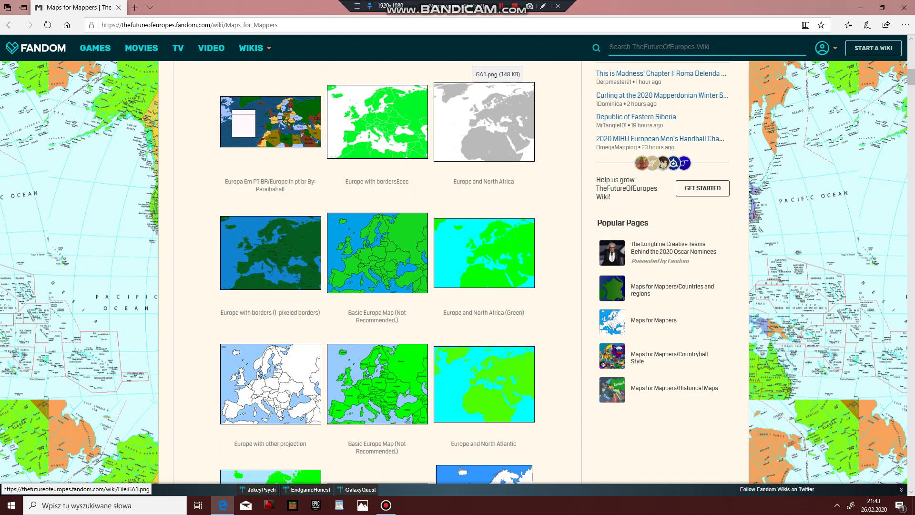
scroll(376, 205, down, 6)
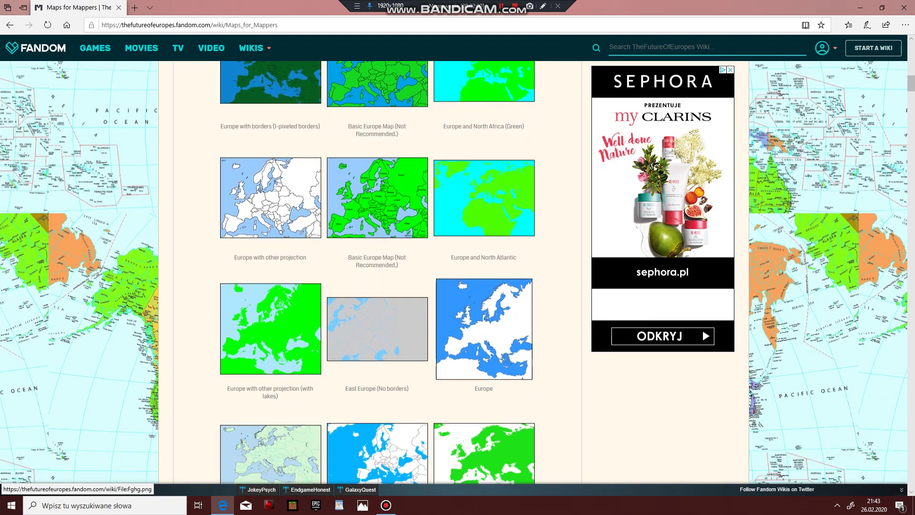
scroll(477, 143, down, 6)
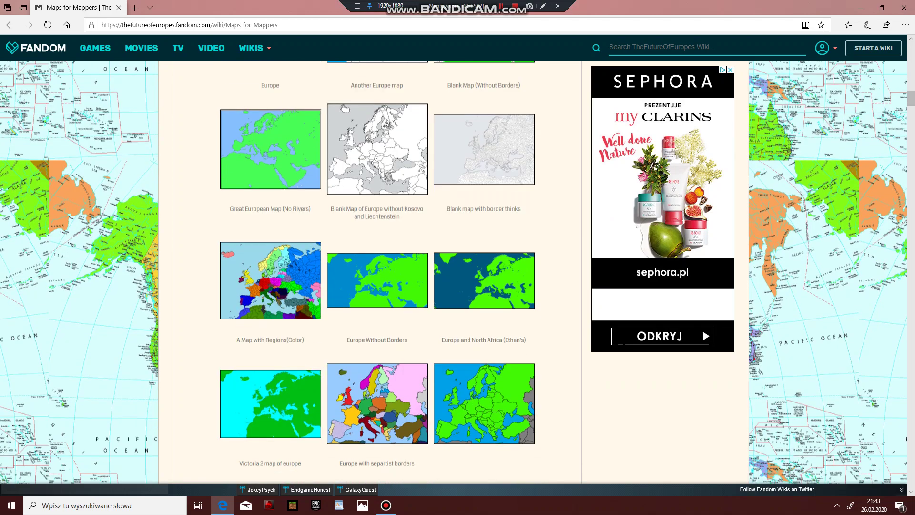
scroll(486, 186, down, 4)
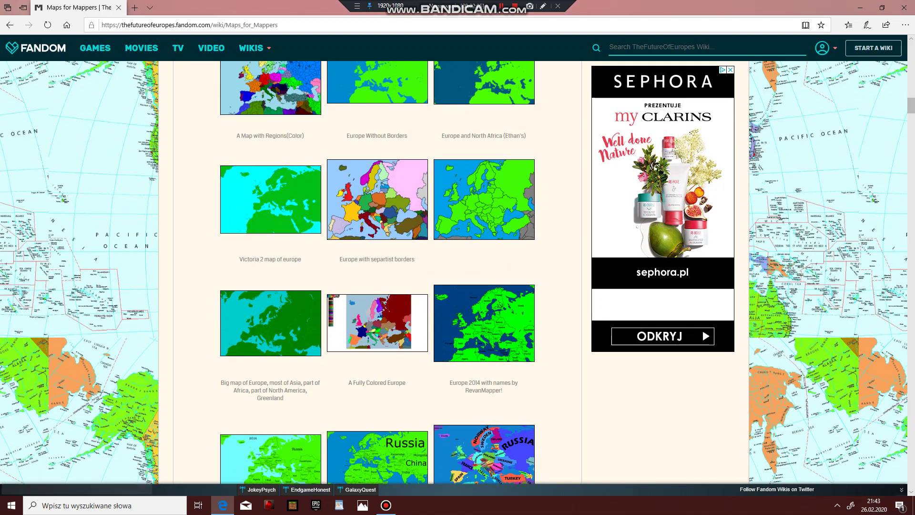
scroll(486, 179, down, 3)
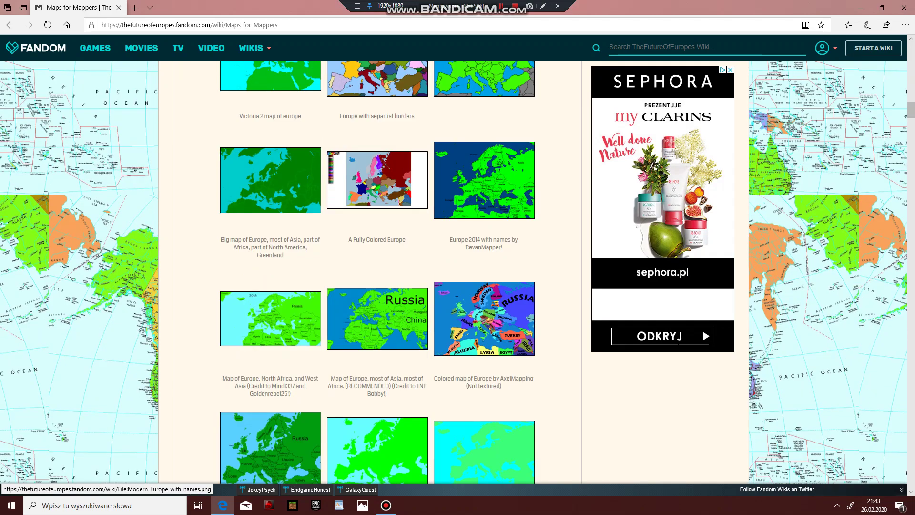
scroll(476, 181, down, 4)
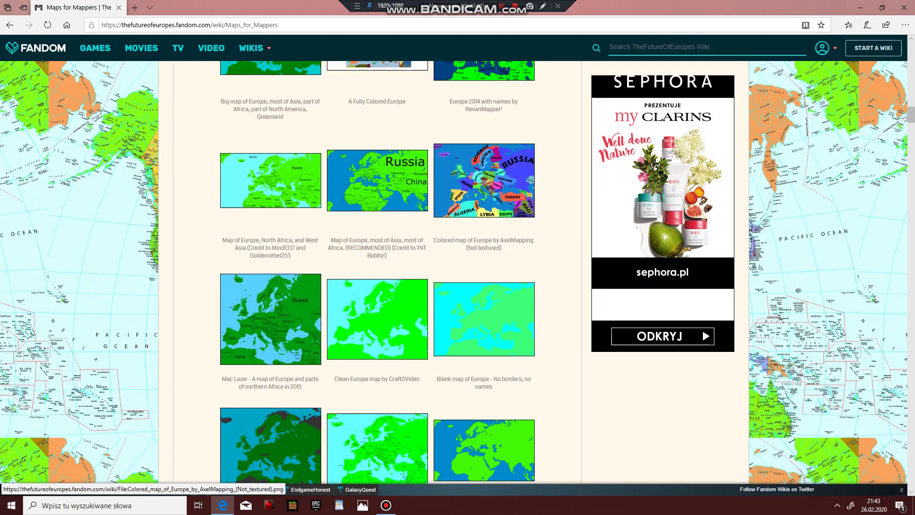
scroll(477, 191, down, 15)
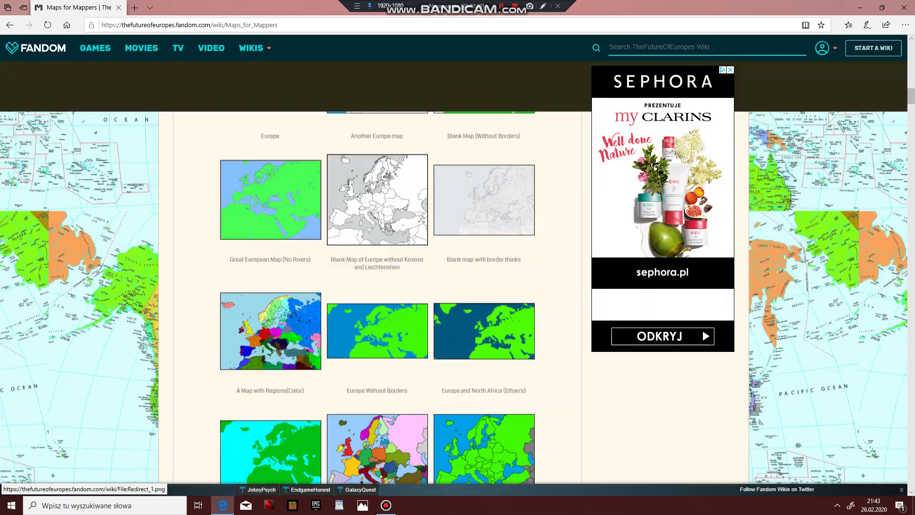
scroll(383, 143, up, 2)
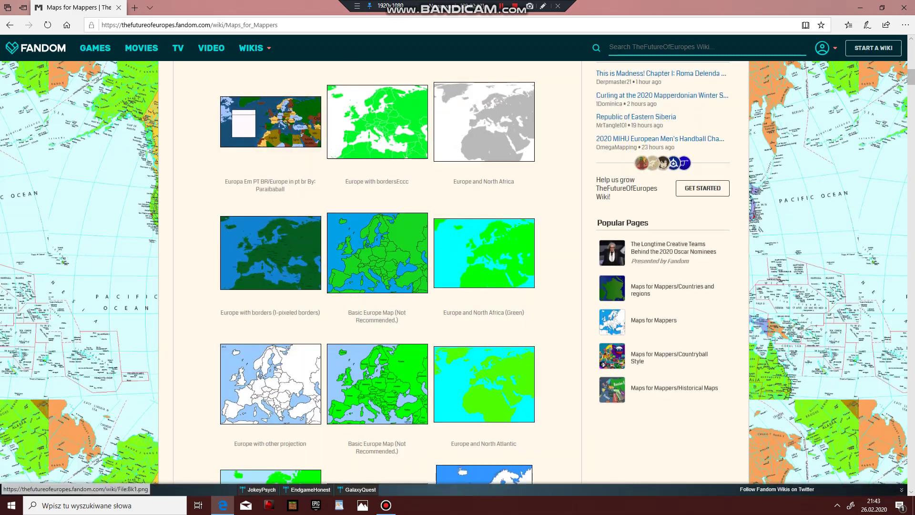
Step: Save the "Europe with bordersEccc" map image as Bk1 in PNG format to the mapping folder on the desktop
right_click(383, 144)
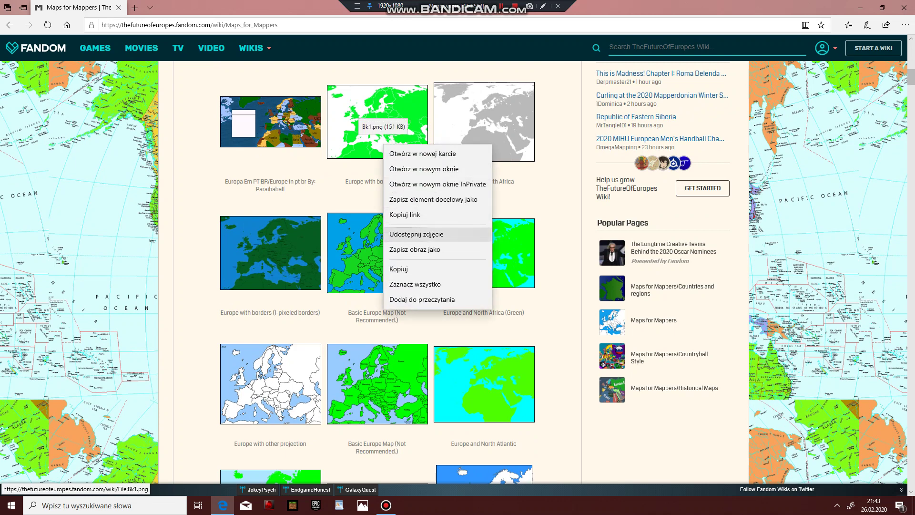
click(415, 249)
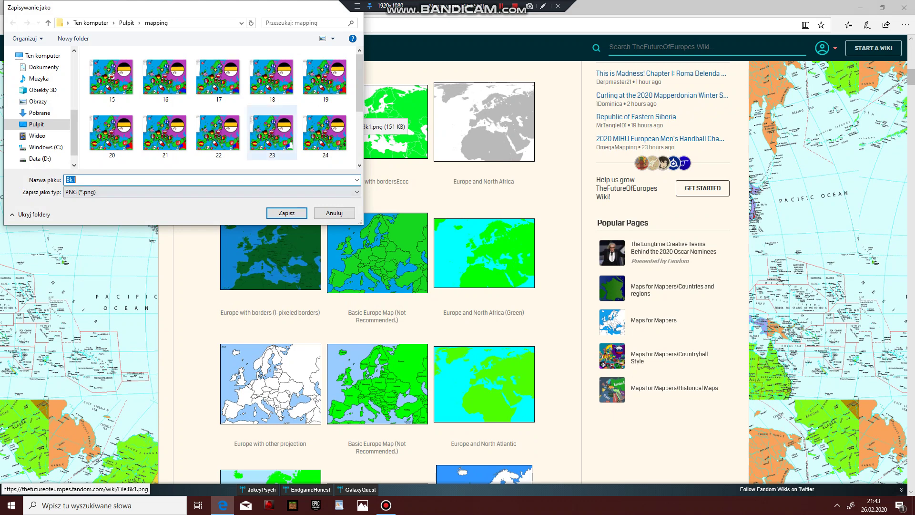
scroll(165, 132, down, 2)
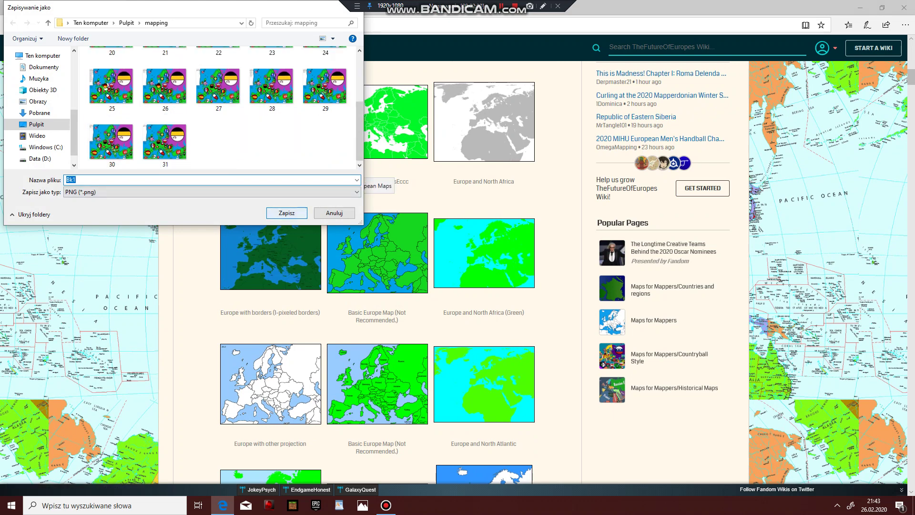
key(Return)
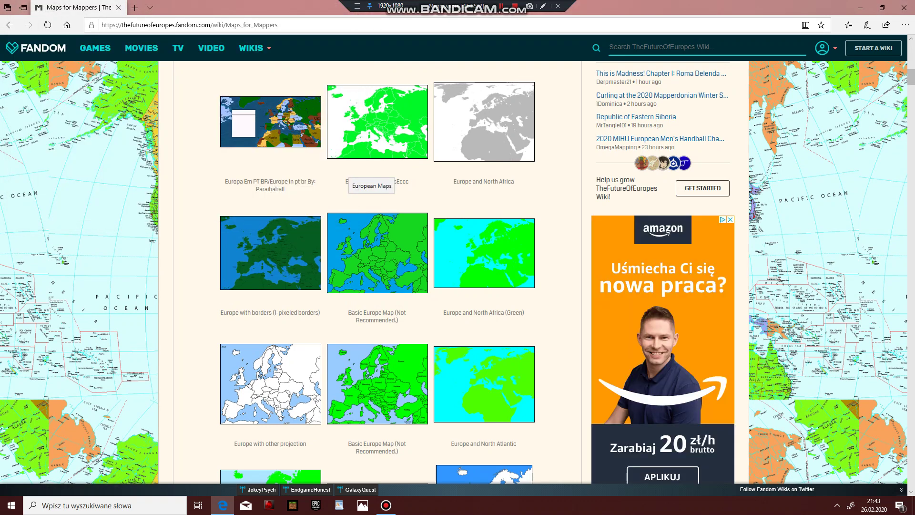
Step: Close the browser and check the mapping folder on the desktop for the saved Bk1 map image
scroll(362, 181, down, 7)
scroll(362, 181, up, 4)
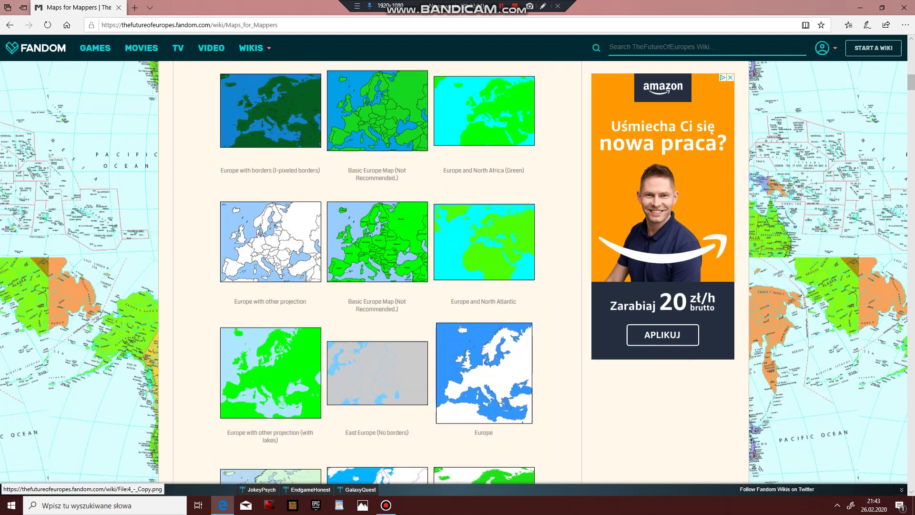
scroll(362, 271, up, 4)
click(904, 8)
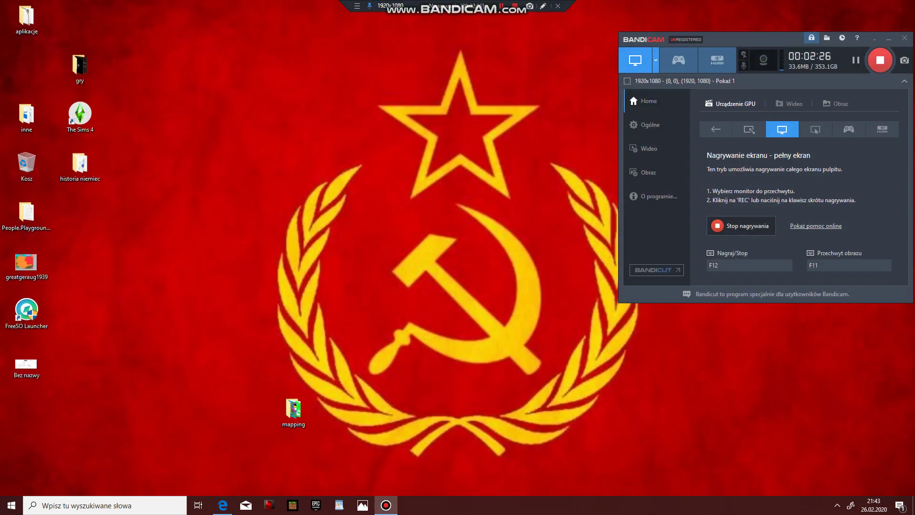
double_click(293, 408)
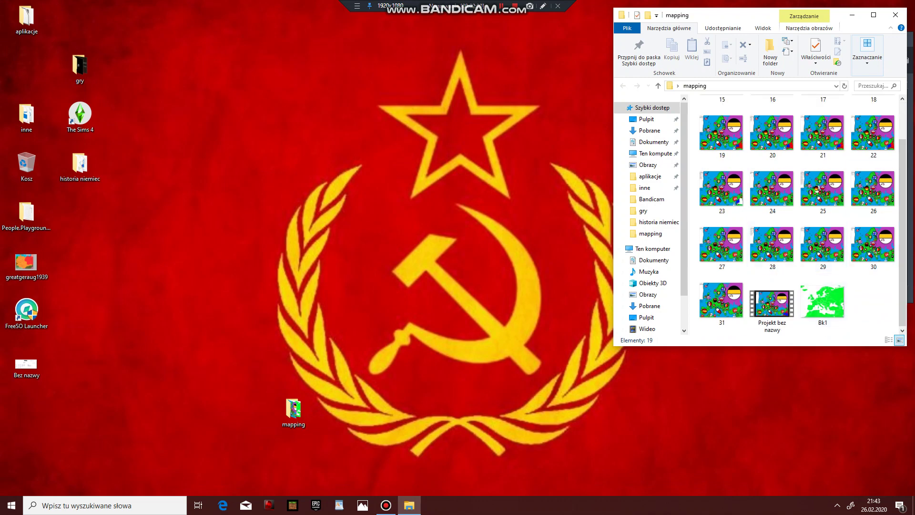
click(895, 15)
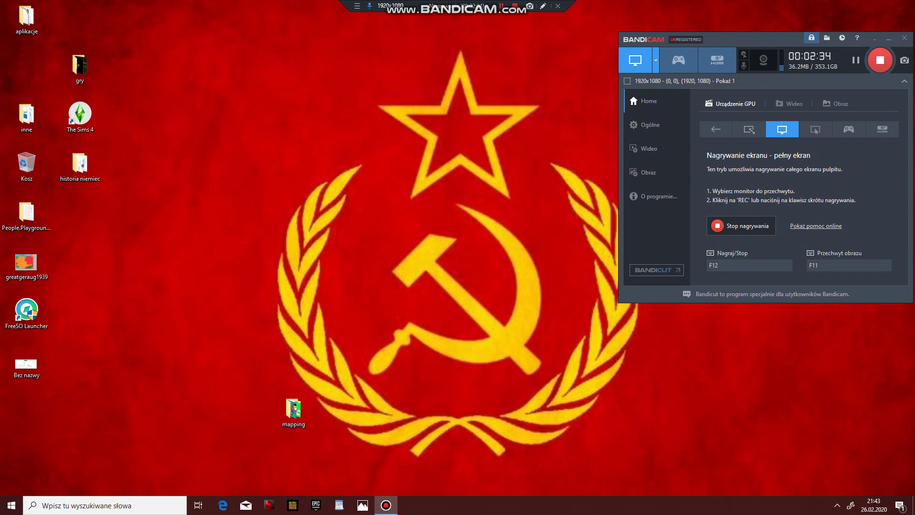
Step: Move the OpenShot Video Editor shortcut from the aplikacje folder to the desktop and back into the folder
double_click(27, 16)
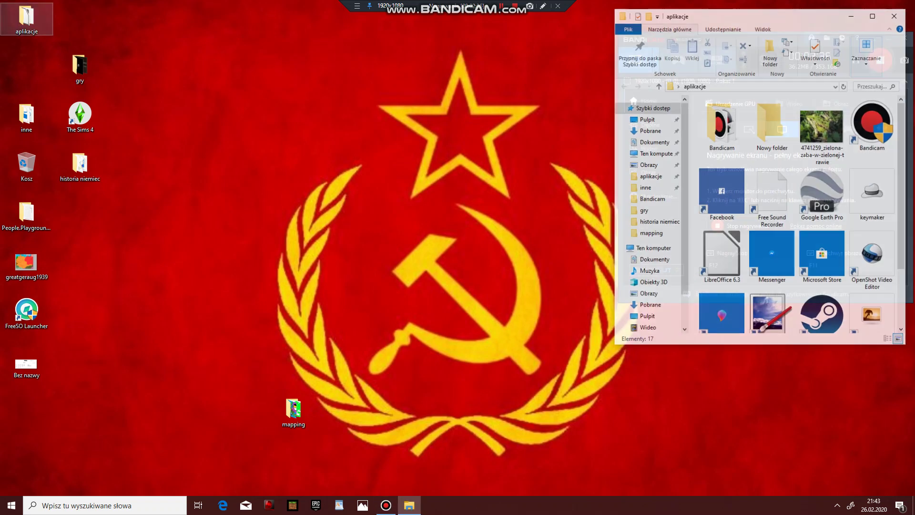
scroll(800, 214, down, 2)
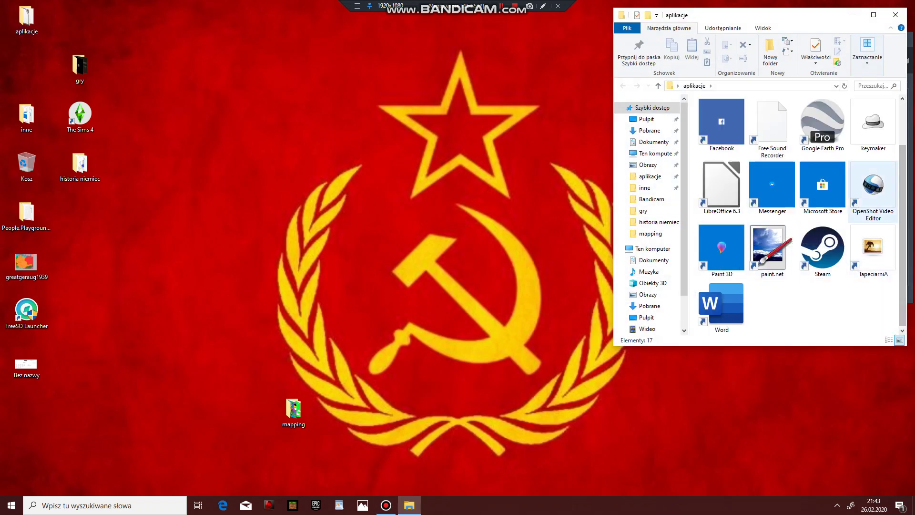
drag(873, 191, 235, 204)
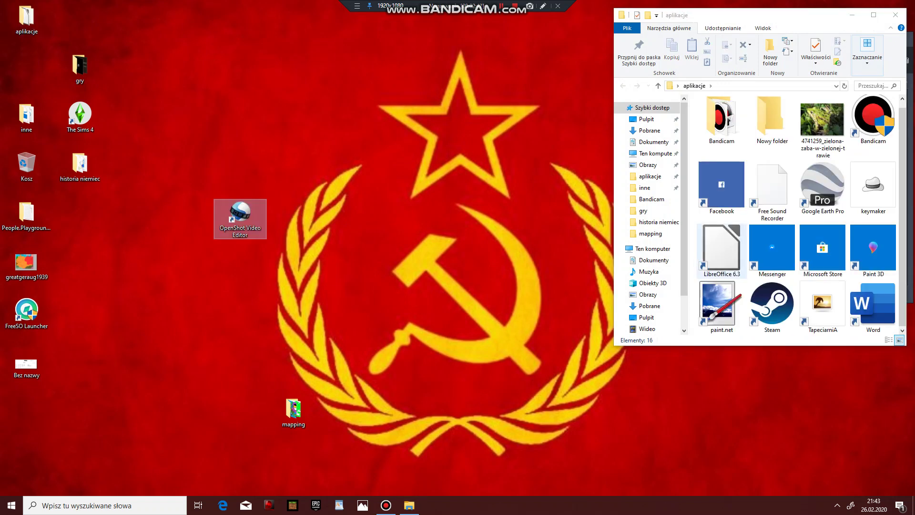
drag(240, 214, 774, 305)
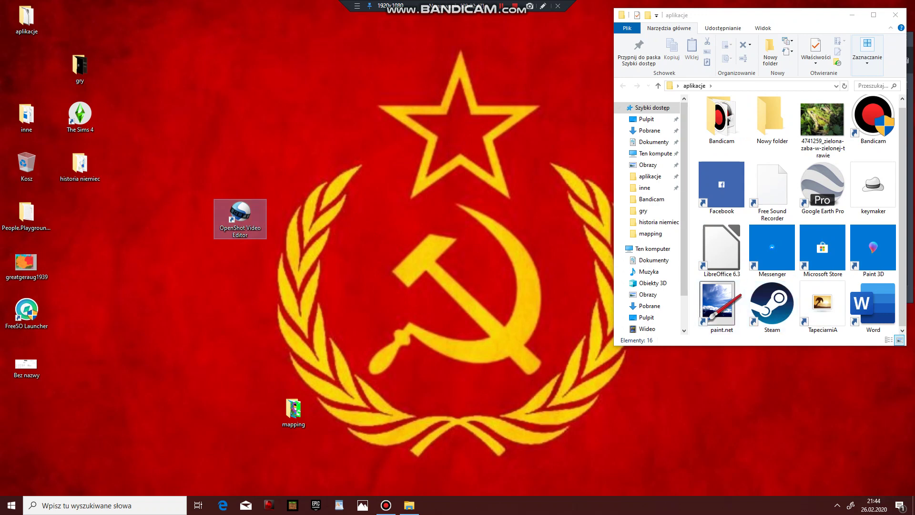
drag(239, 211, 831, 303)
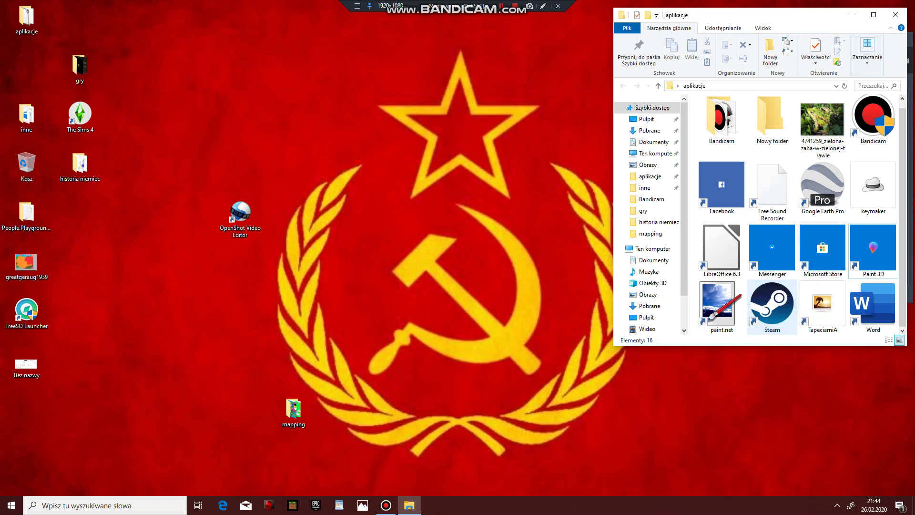
scroll(648, 215, down, 1)
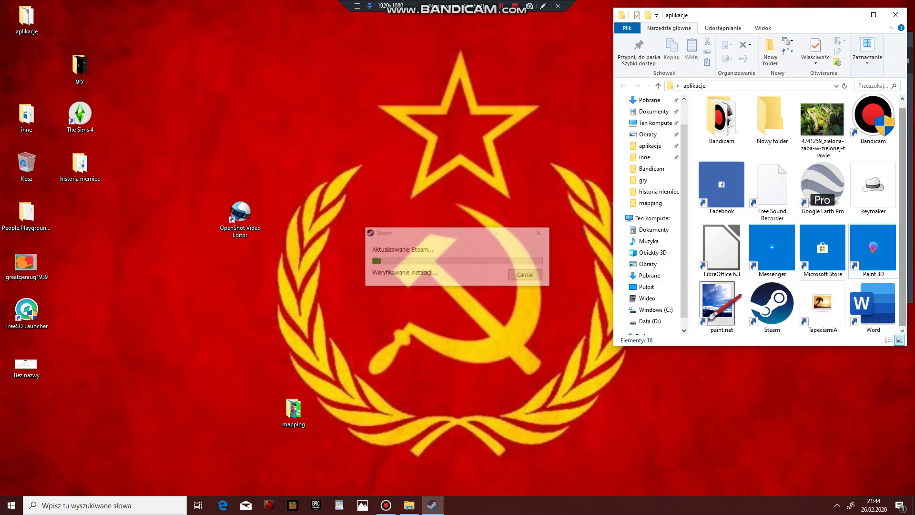
drag(240, 212, 849, 153)
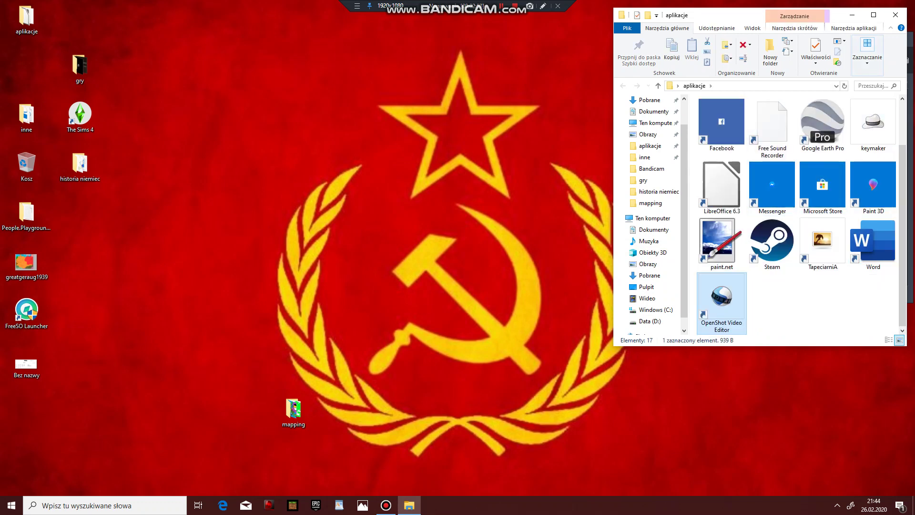
click(895, 15)
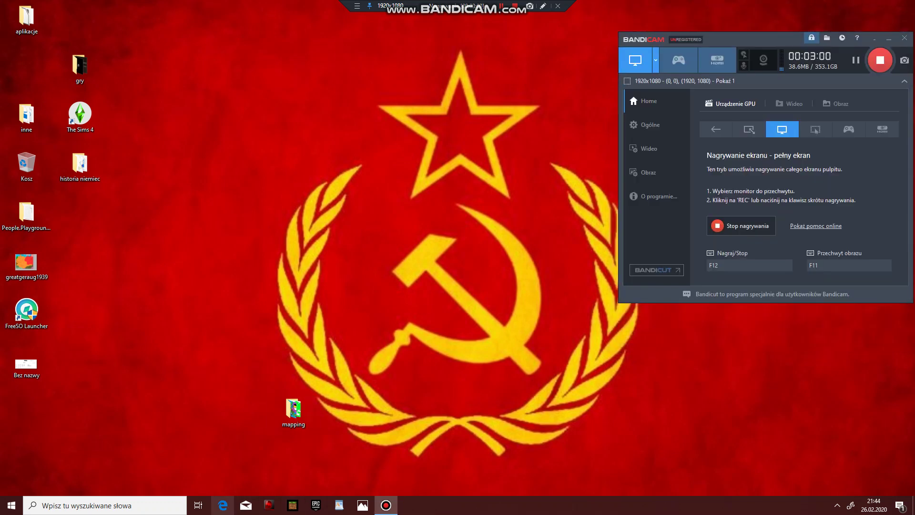
Step: Switch to Microsoft Edge, search the web for "openshot" in a fresh tab and look through the official OpenShot Video Editor homepage
click(222, 504)
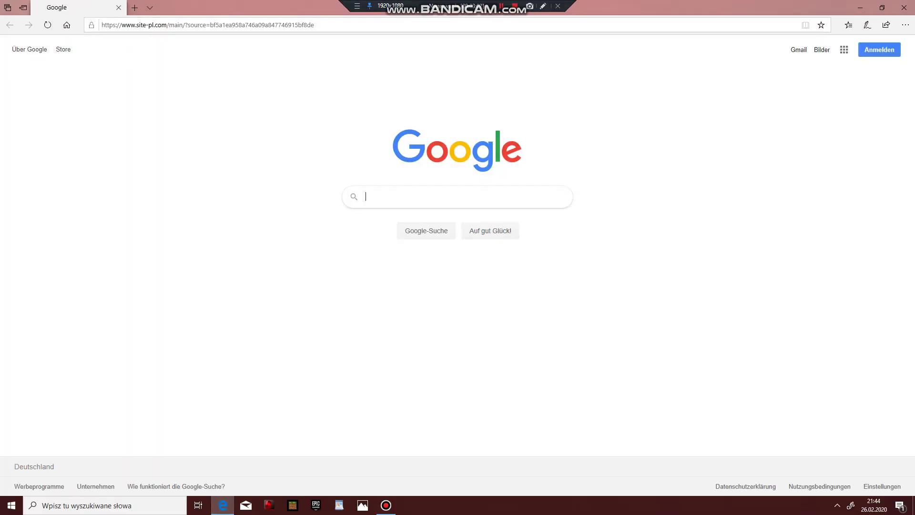
key(ctrl+t)
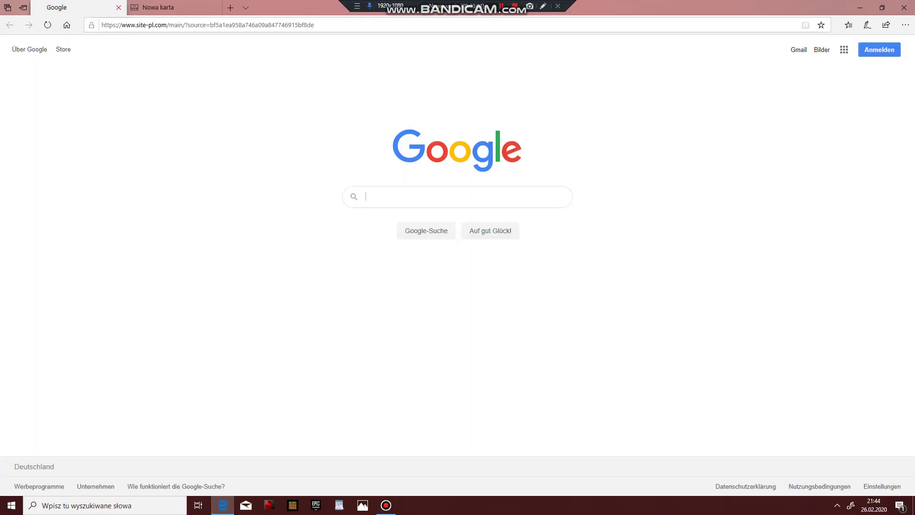
click(118, 7)
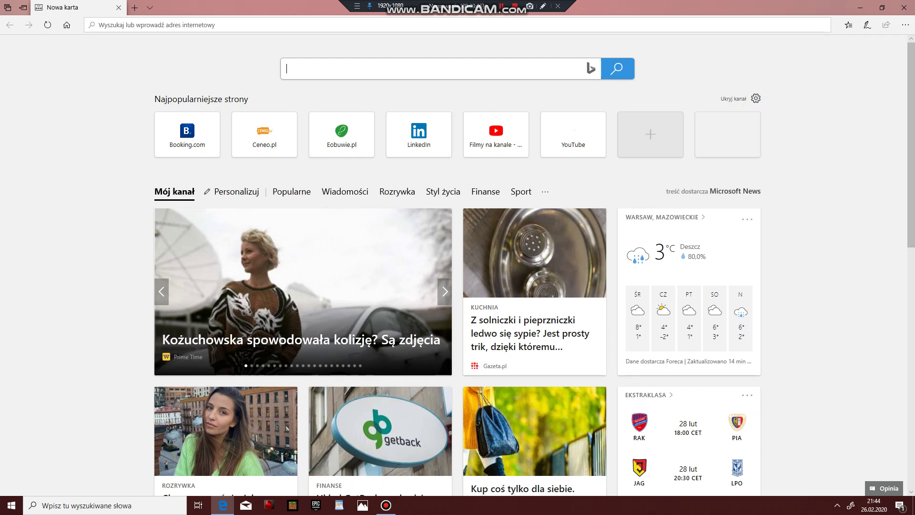
text(open)
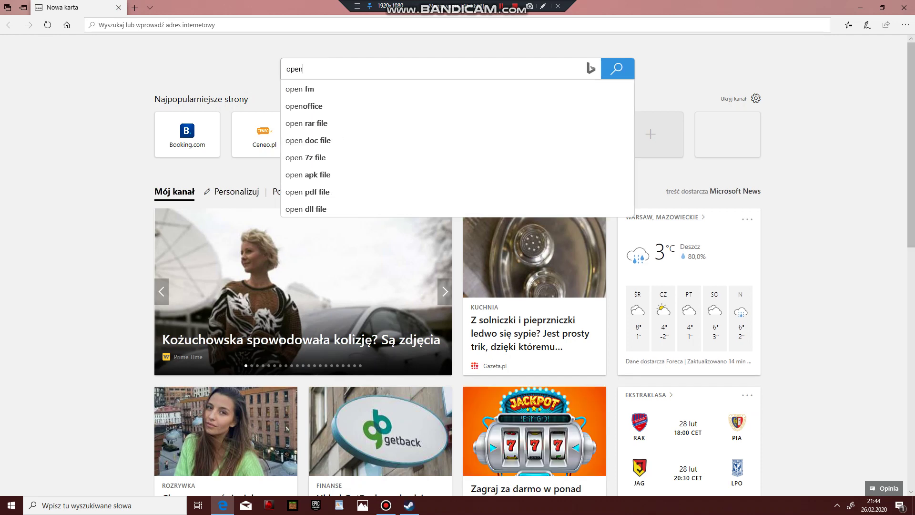
text(s)
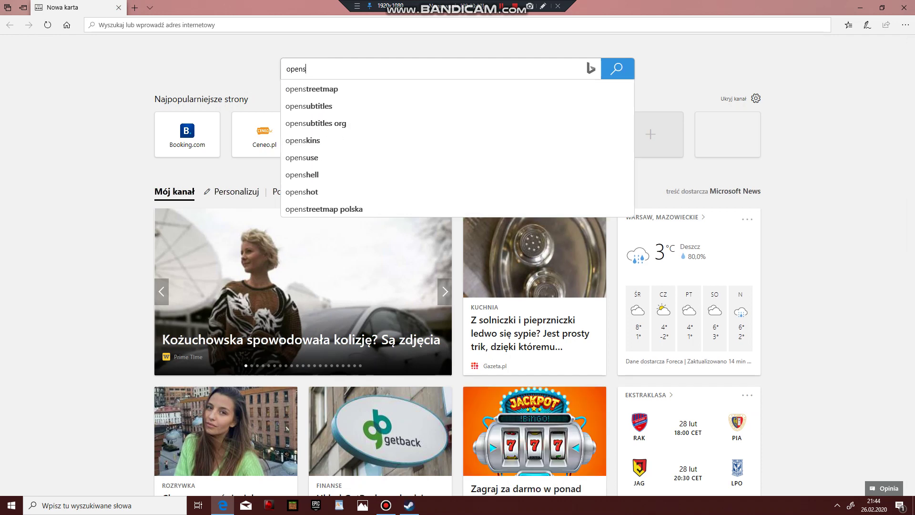
text(cot)
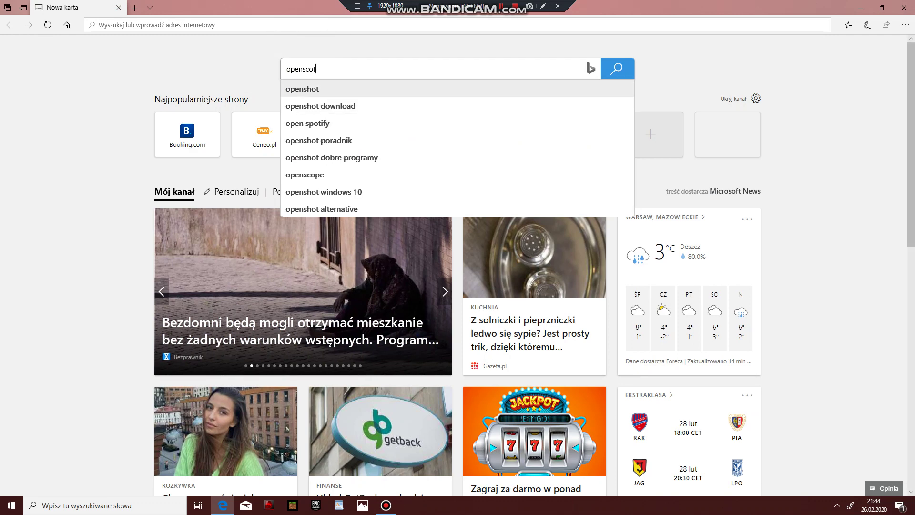
click(302, 89)
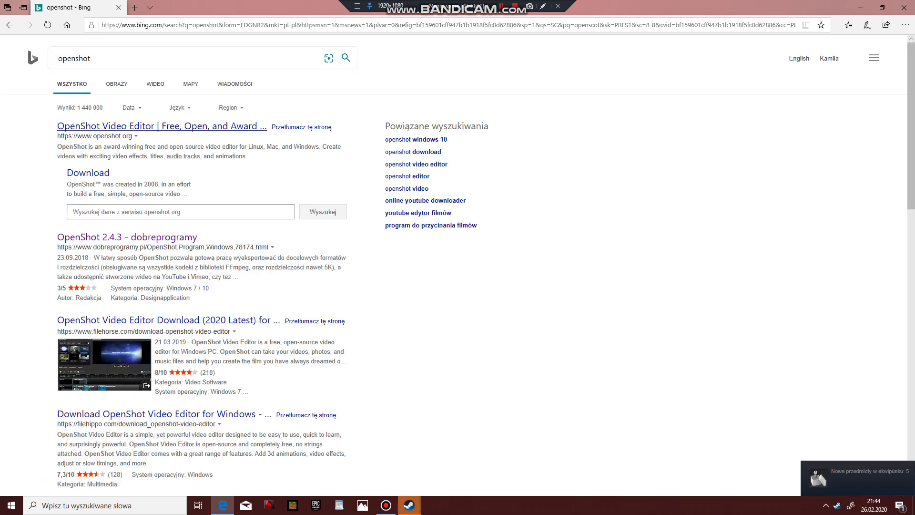
click(162, 126)
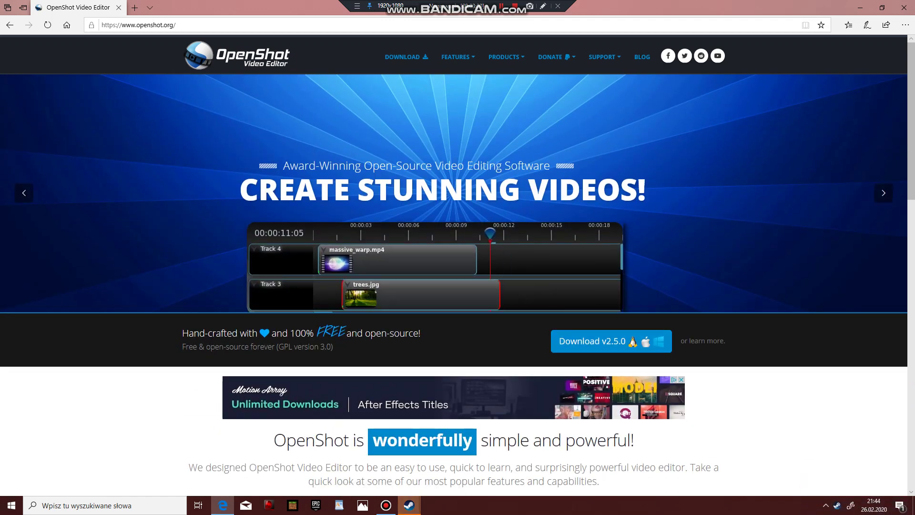
scroll(457, 285, down, 2)
scroll(391, 226, down, 15)
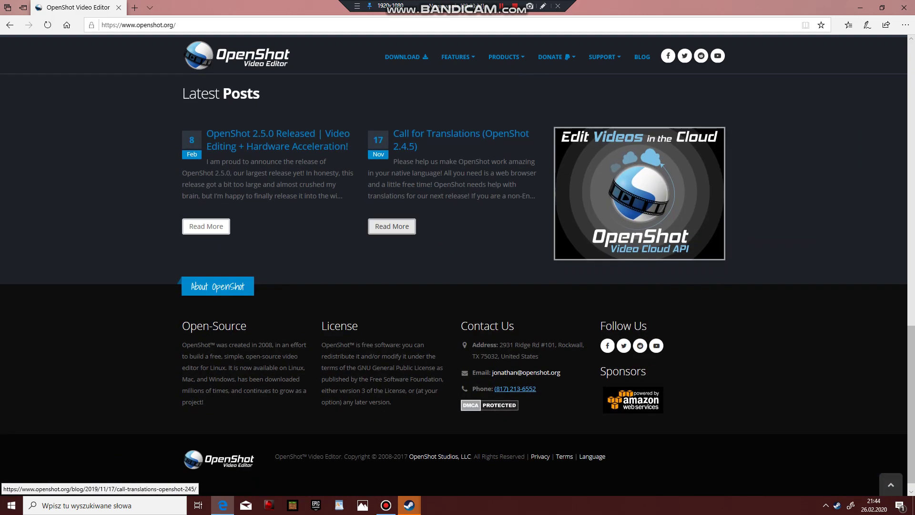
scroll(392, 226, up, 15)
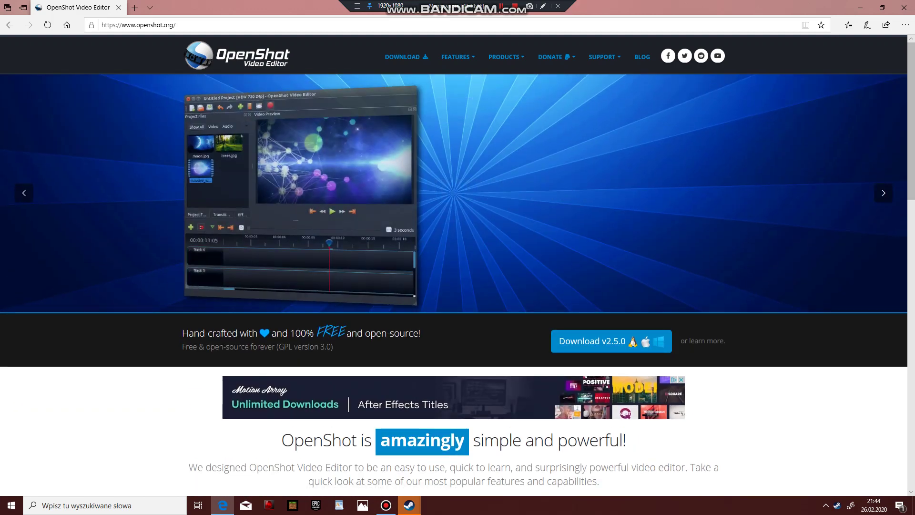
Step: Close the browser together with the Steam news and library windows to clear the desktop
click(903, 7)
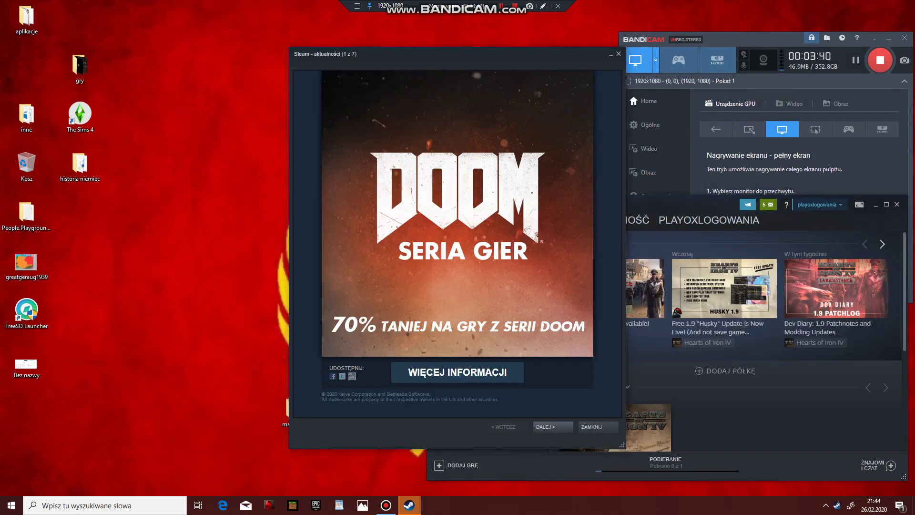
click(618, 53)
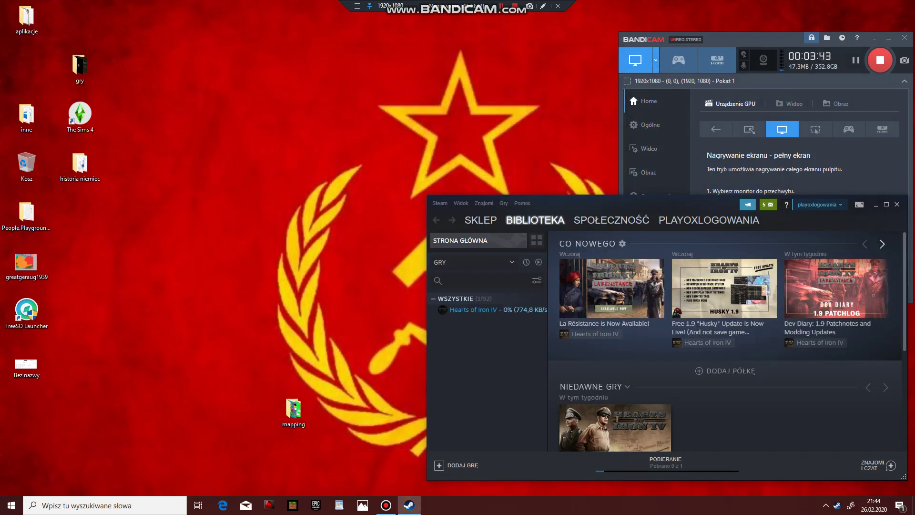
scroll(667, 296, down, 4)
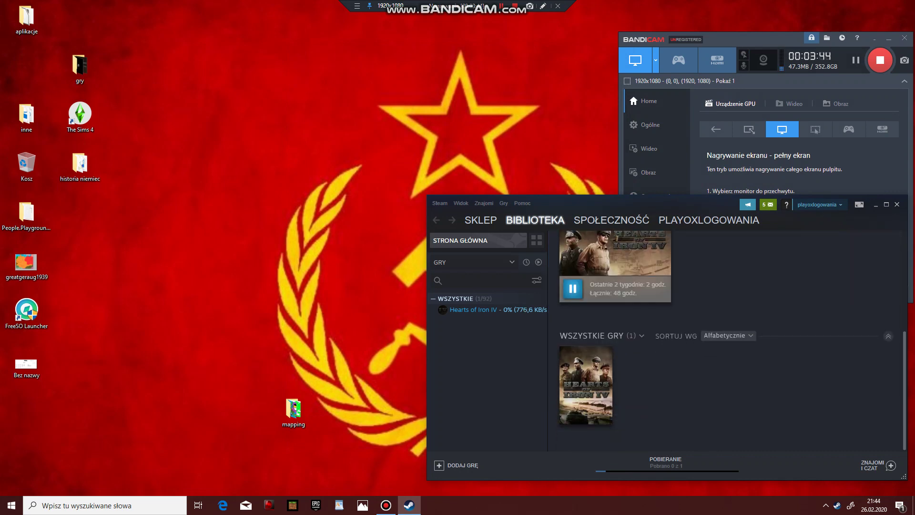
click(896, 204)
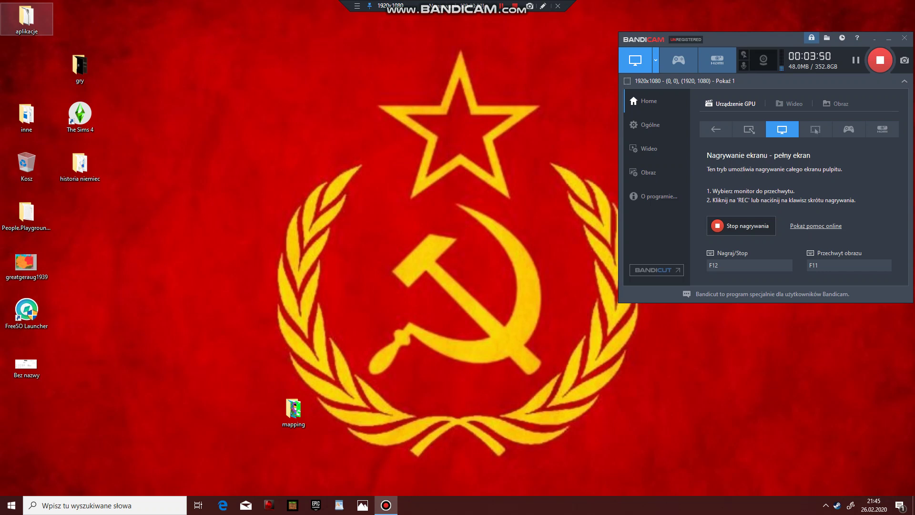
Step: Open the aplikacje and mapping folders and arrange their windows on opposite sides of the desktop
drag(293, 409, 347, 409)
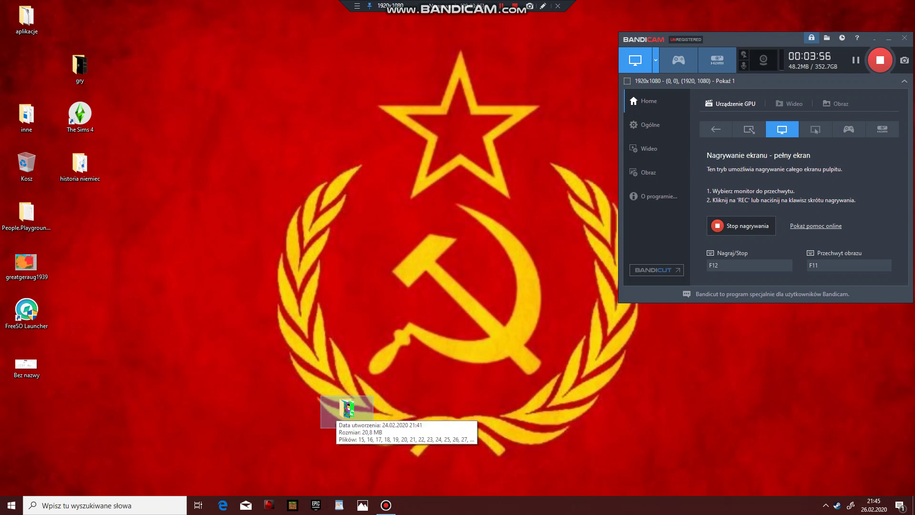
click(27, 19)
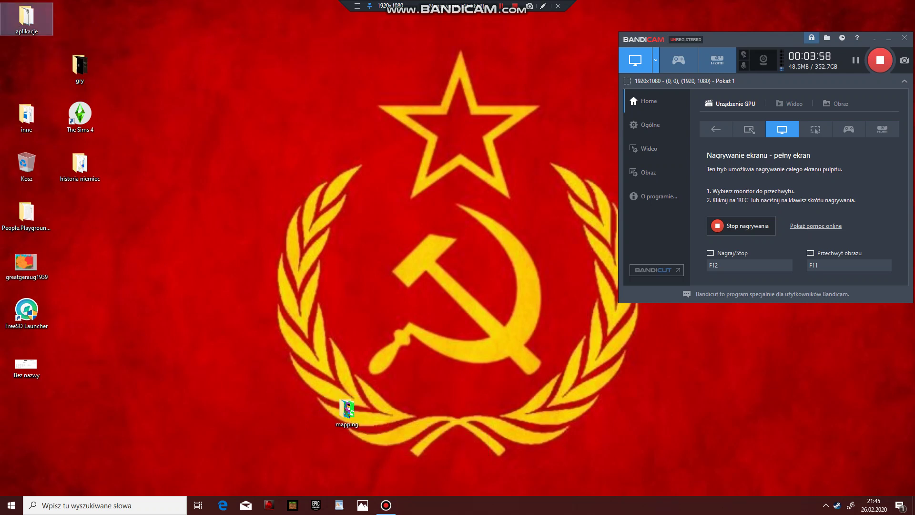
double_click(27, 19)
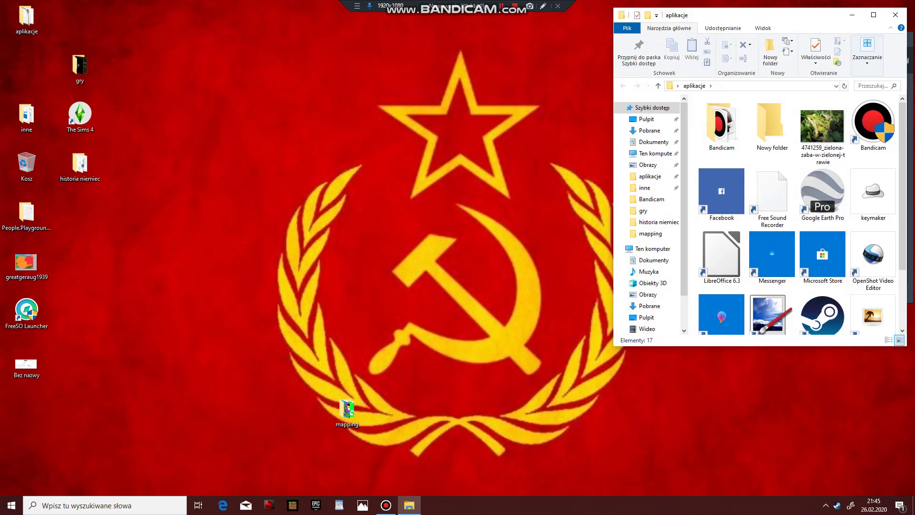
mouse_move(710, 8)
mouse_down()
mouse_move(714, 142)
mouse_move(722, 10)
mouse_up()
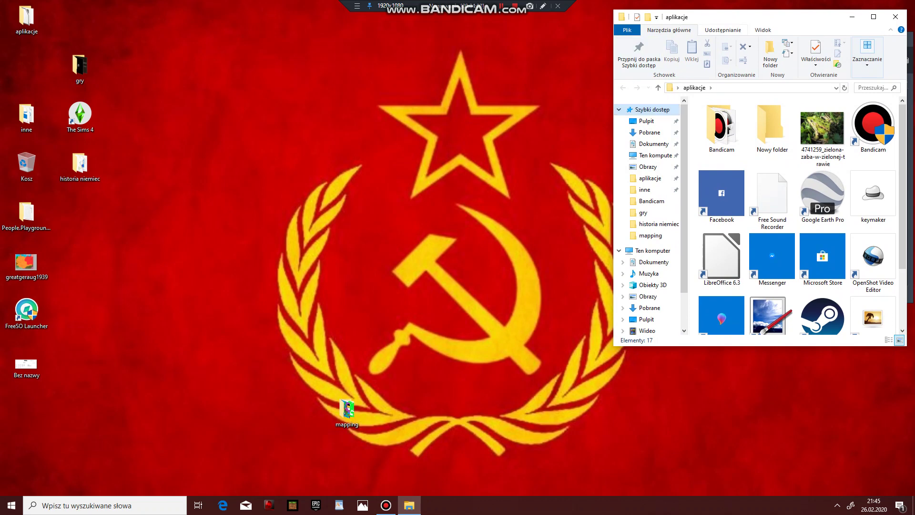
drag(784, 23, 177, 164)
click(347, 409)
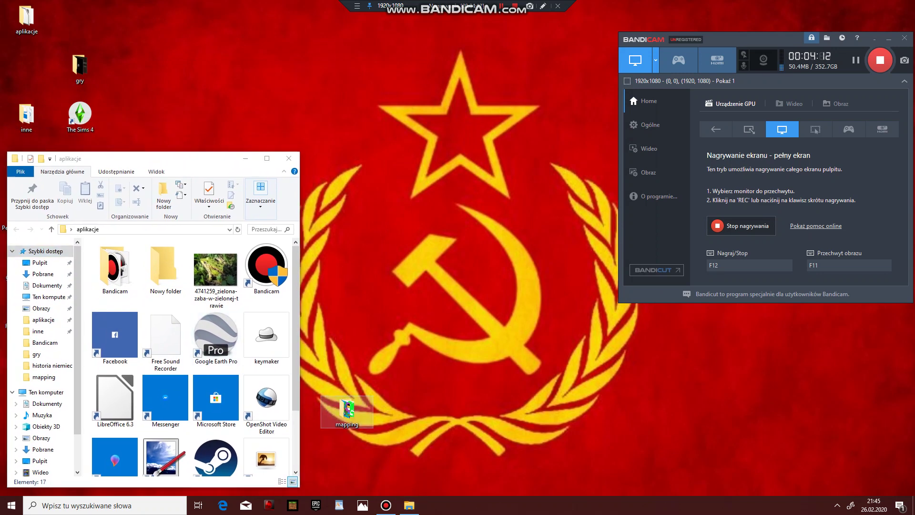
double_click(347, 409)
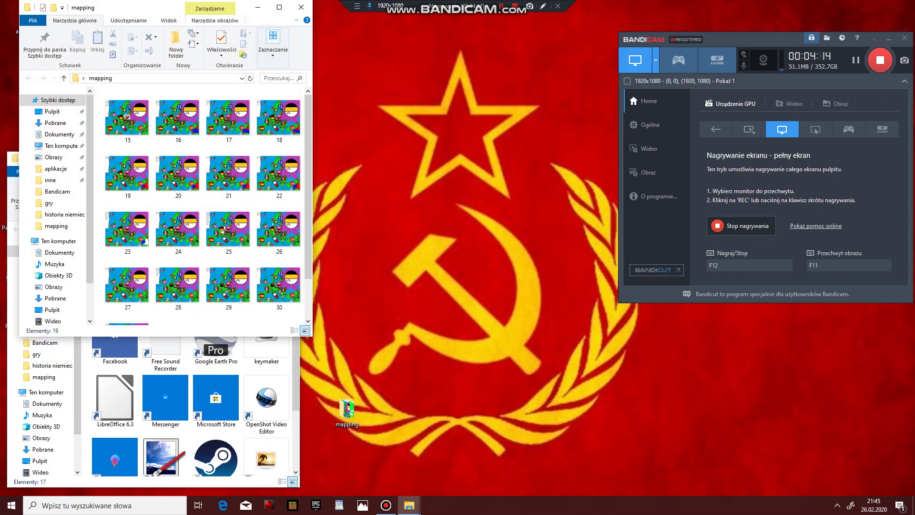
drag(140, 11, 755, 147)
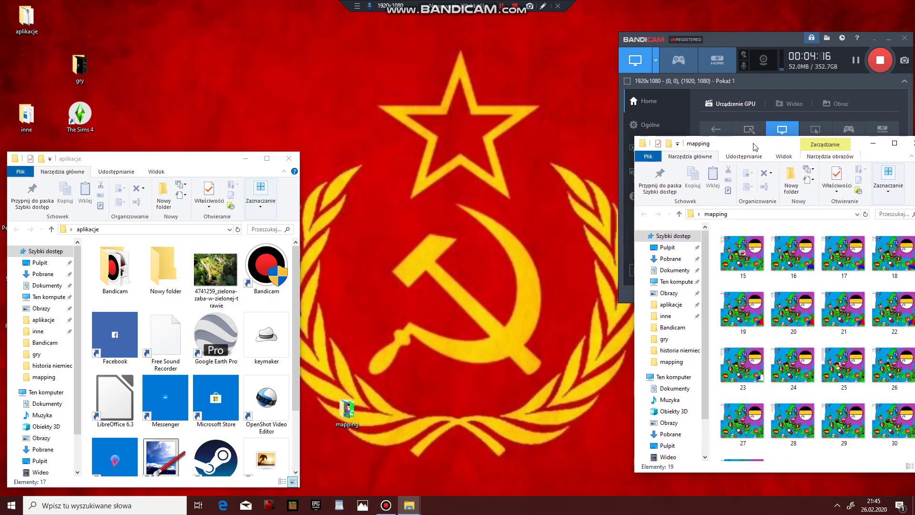
Step: Open OpenShot Video Editor from the aplikacje folder and place 15.png from the mapping folder as a single image at the start of Ścieżka 4
scroll(266, 405, down, 2)
click(267, 333)
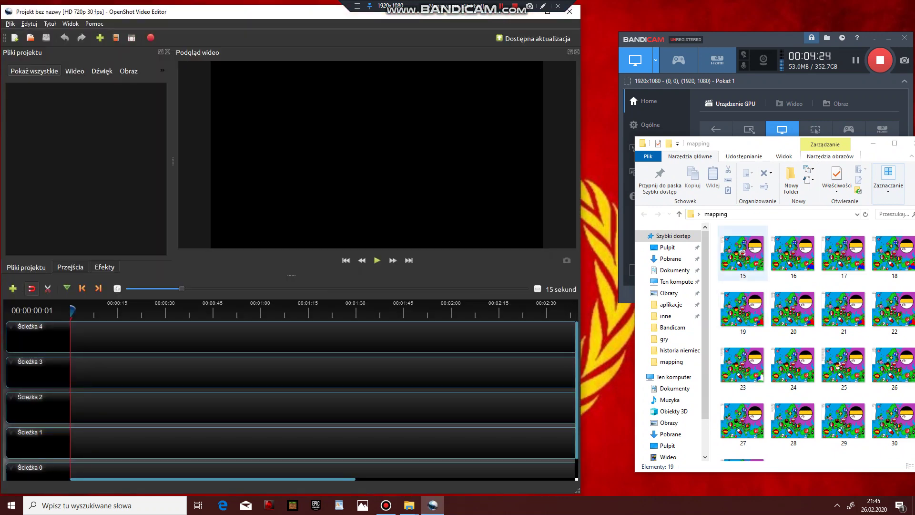
drag(742, 252, 369, 341)
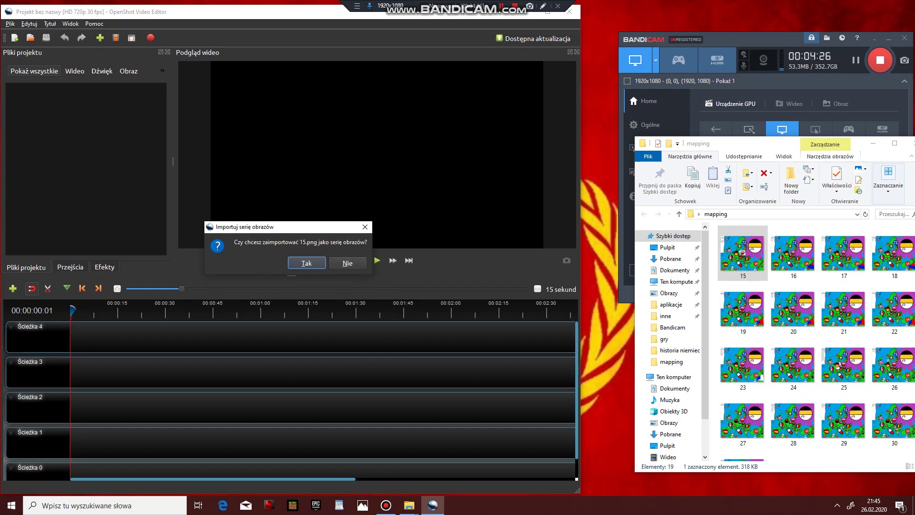
key(alt+n)
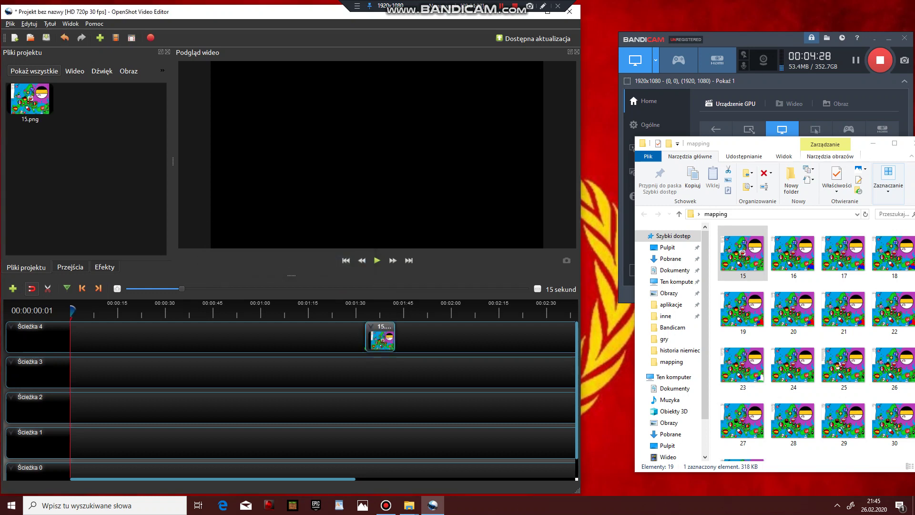
drag(380, 337, 80, 314)
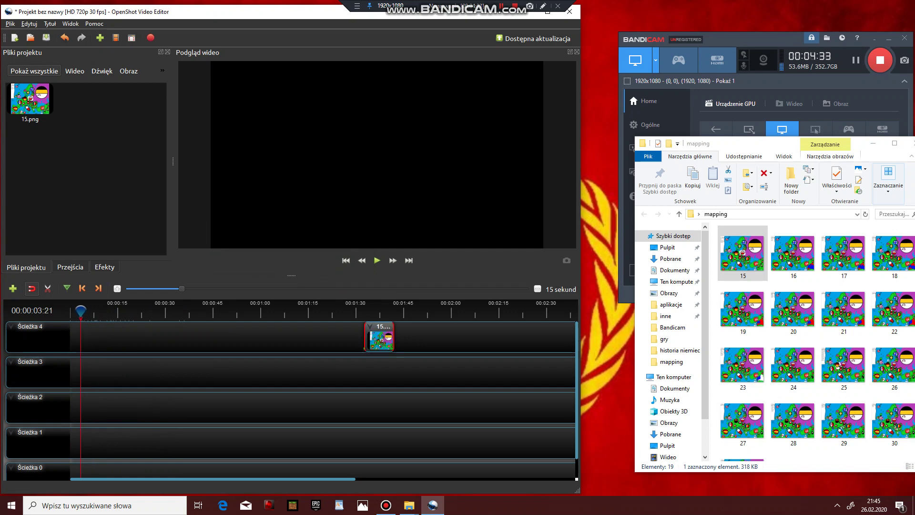
key(ctrl+shift+z)
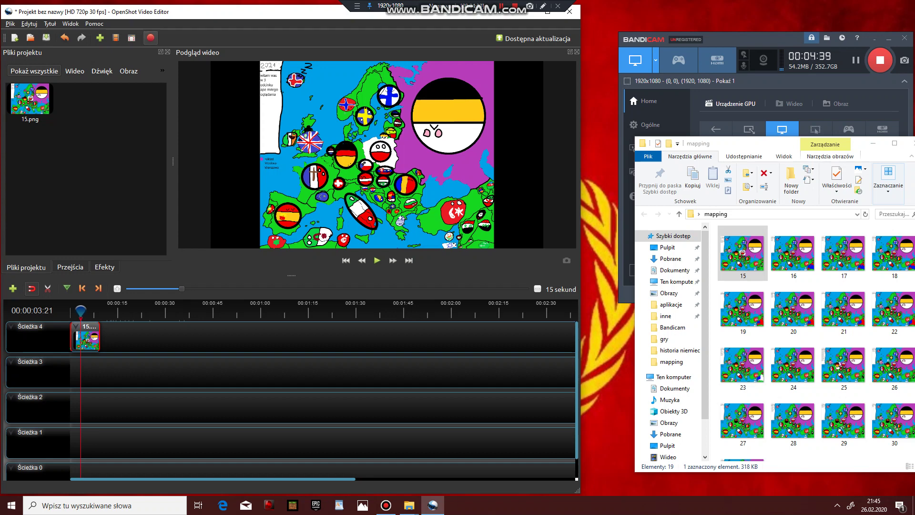
Step: Look at the video export settings and browse to Pulpit as a possible destination folder, leaving without exporting
click(150, 37)
click(376, 178)
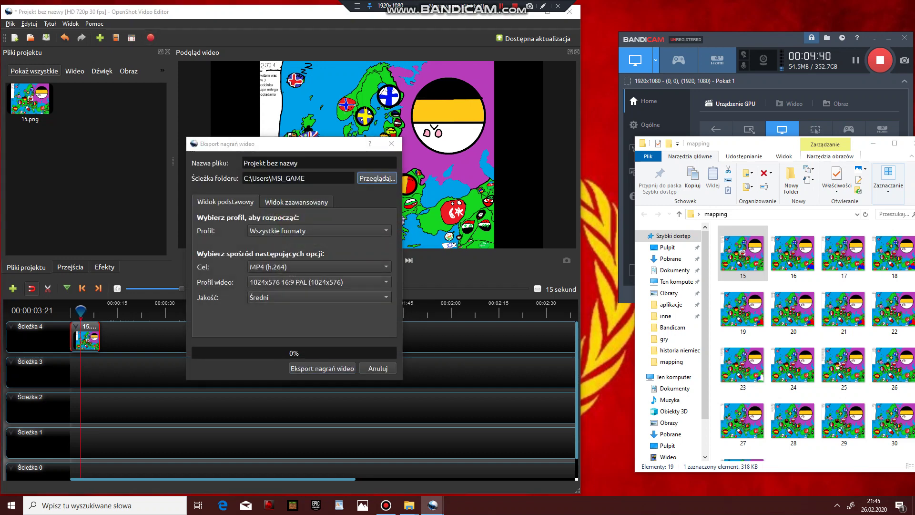
click(222, 221)
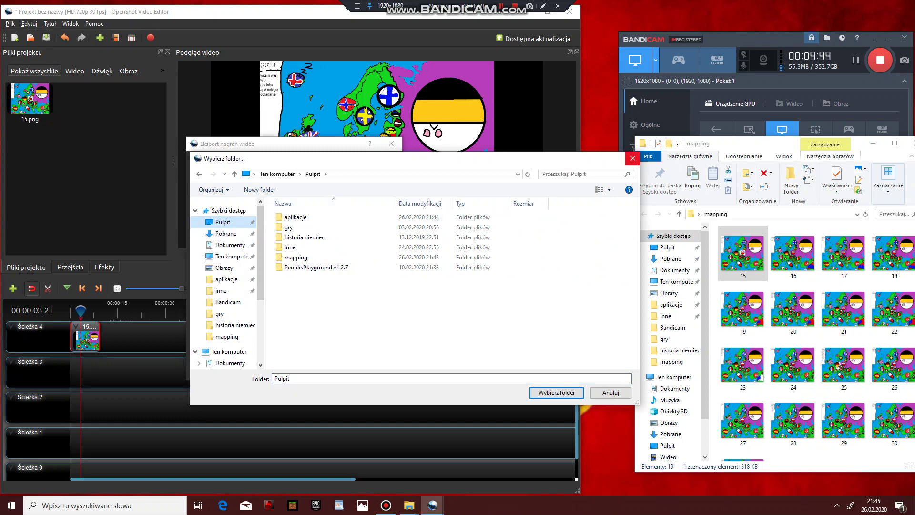
click(632, 158)
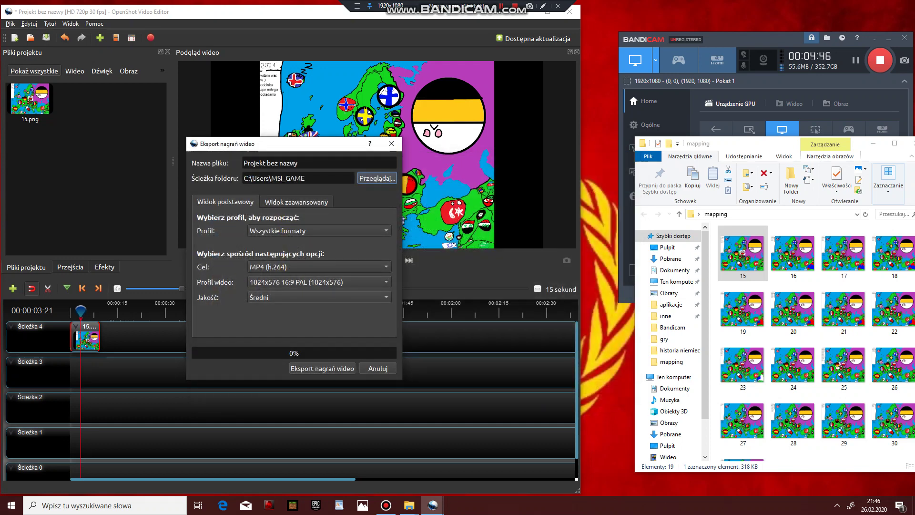
key(Escape)
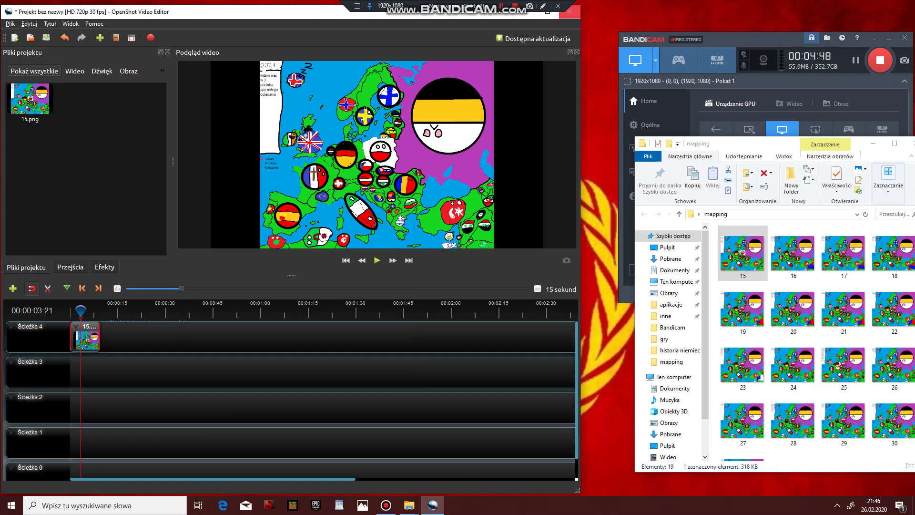
Step: Close OpenShot Video Editor without saving the project and close the mapping folder window
click(569, 12)
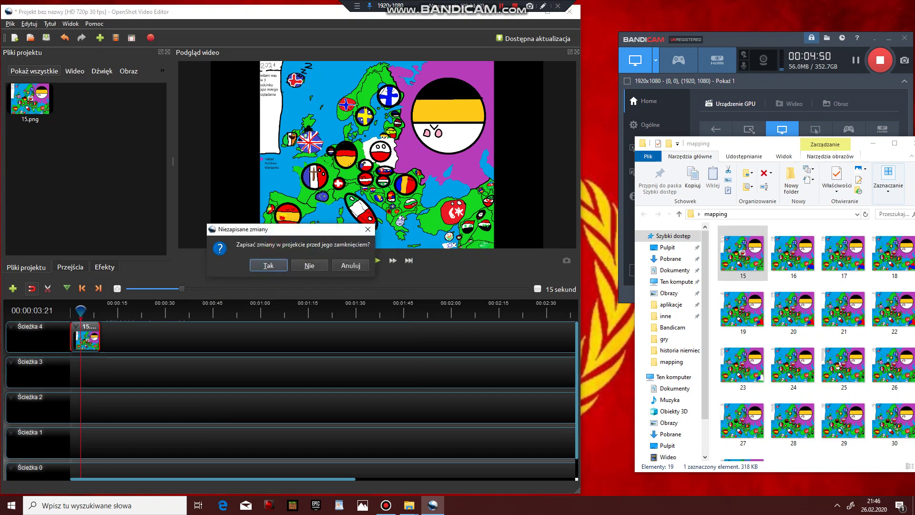
click(309, 265)
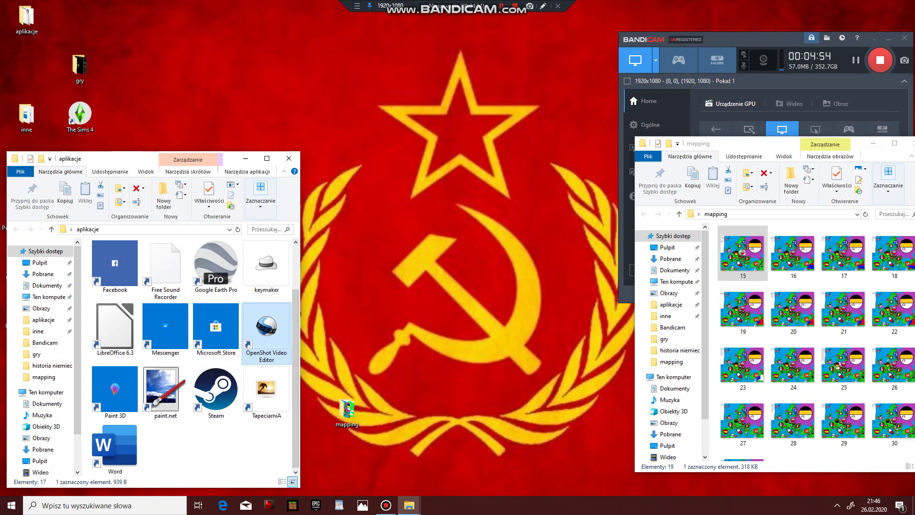
drag(775, 148, 477, 142)
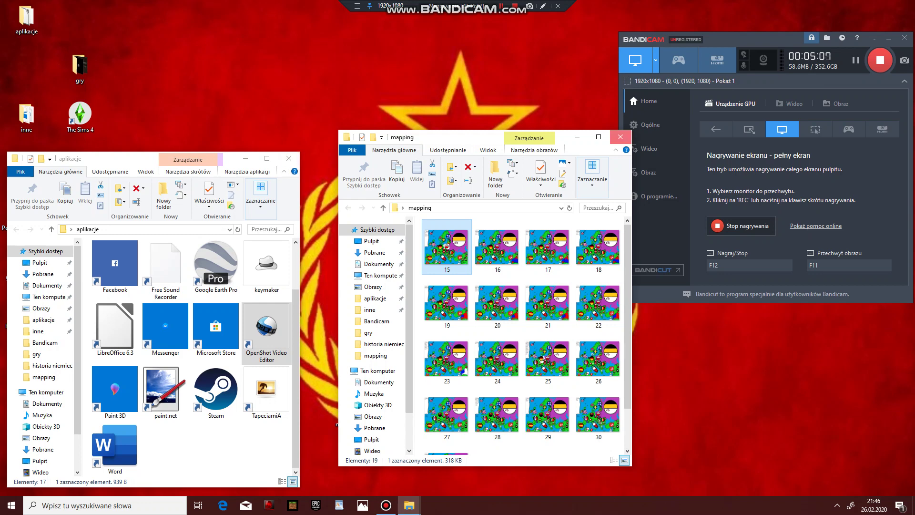
click(620, 137)
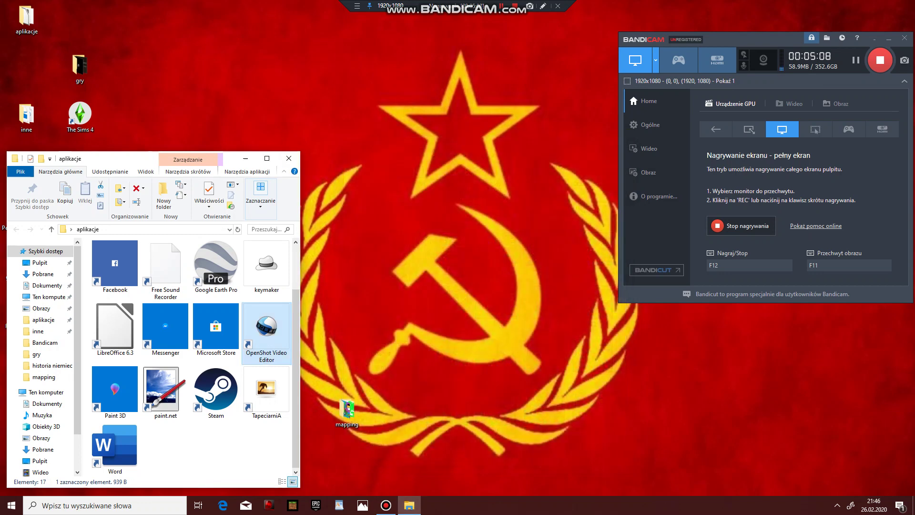